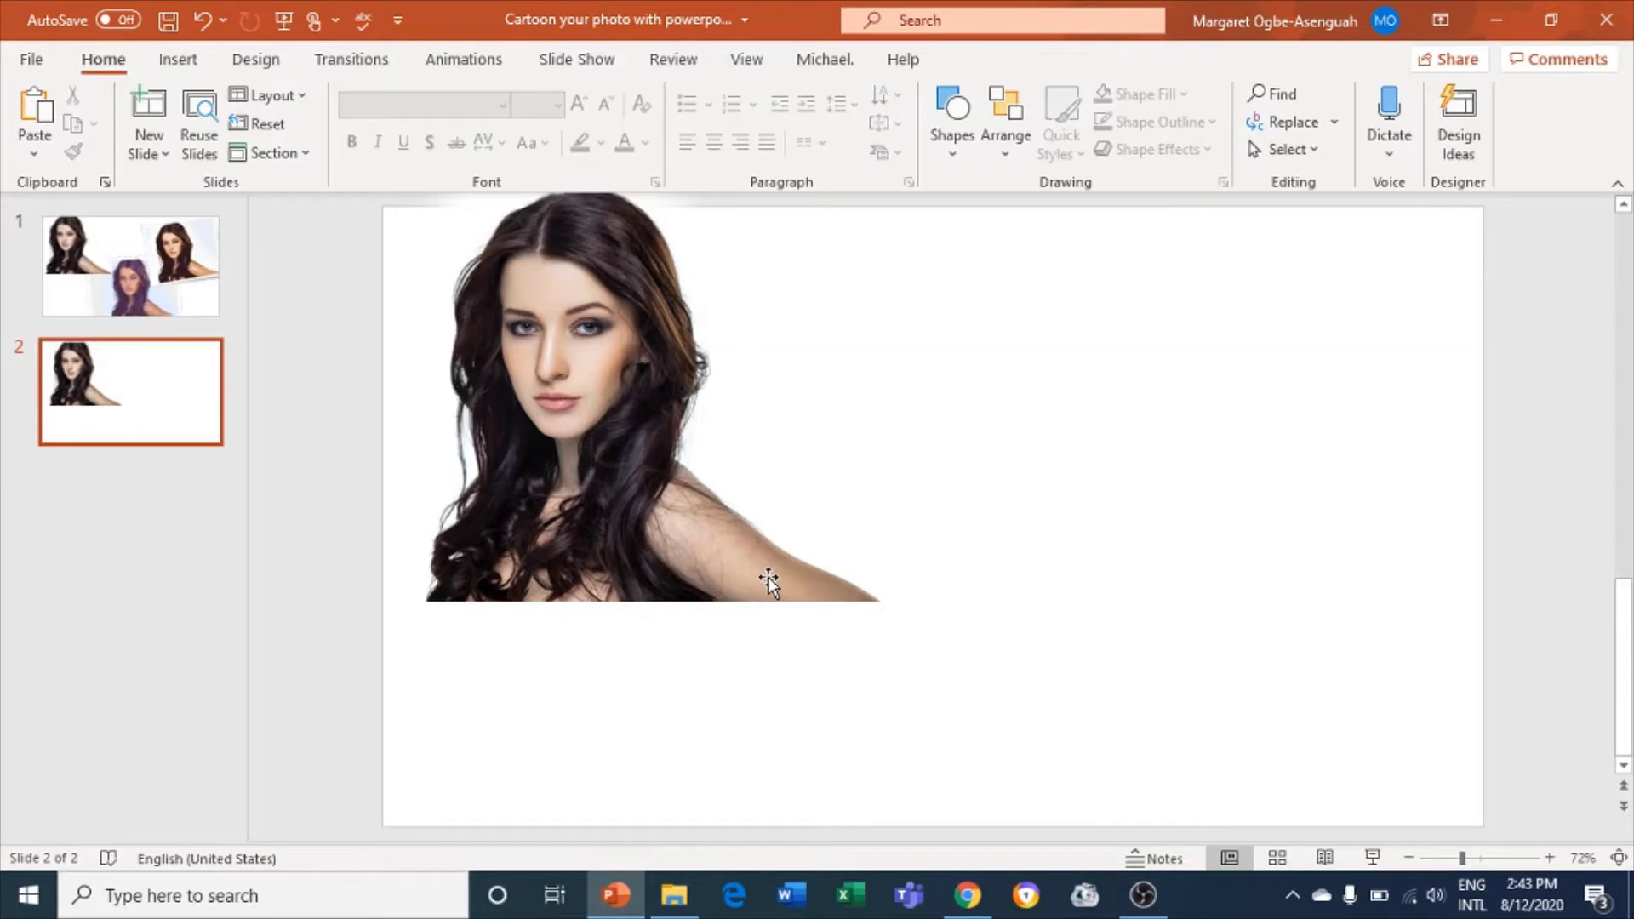
- Inspect the original photo and cartoon pictures in slide 1's collage, then return to slide 2
click(115, 251)
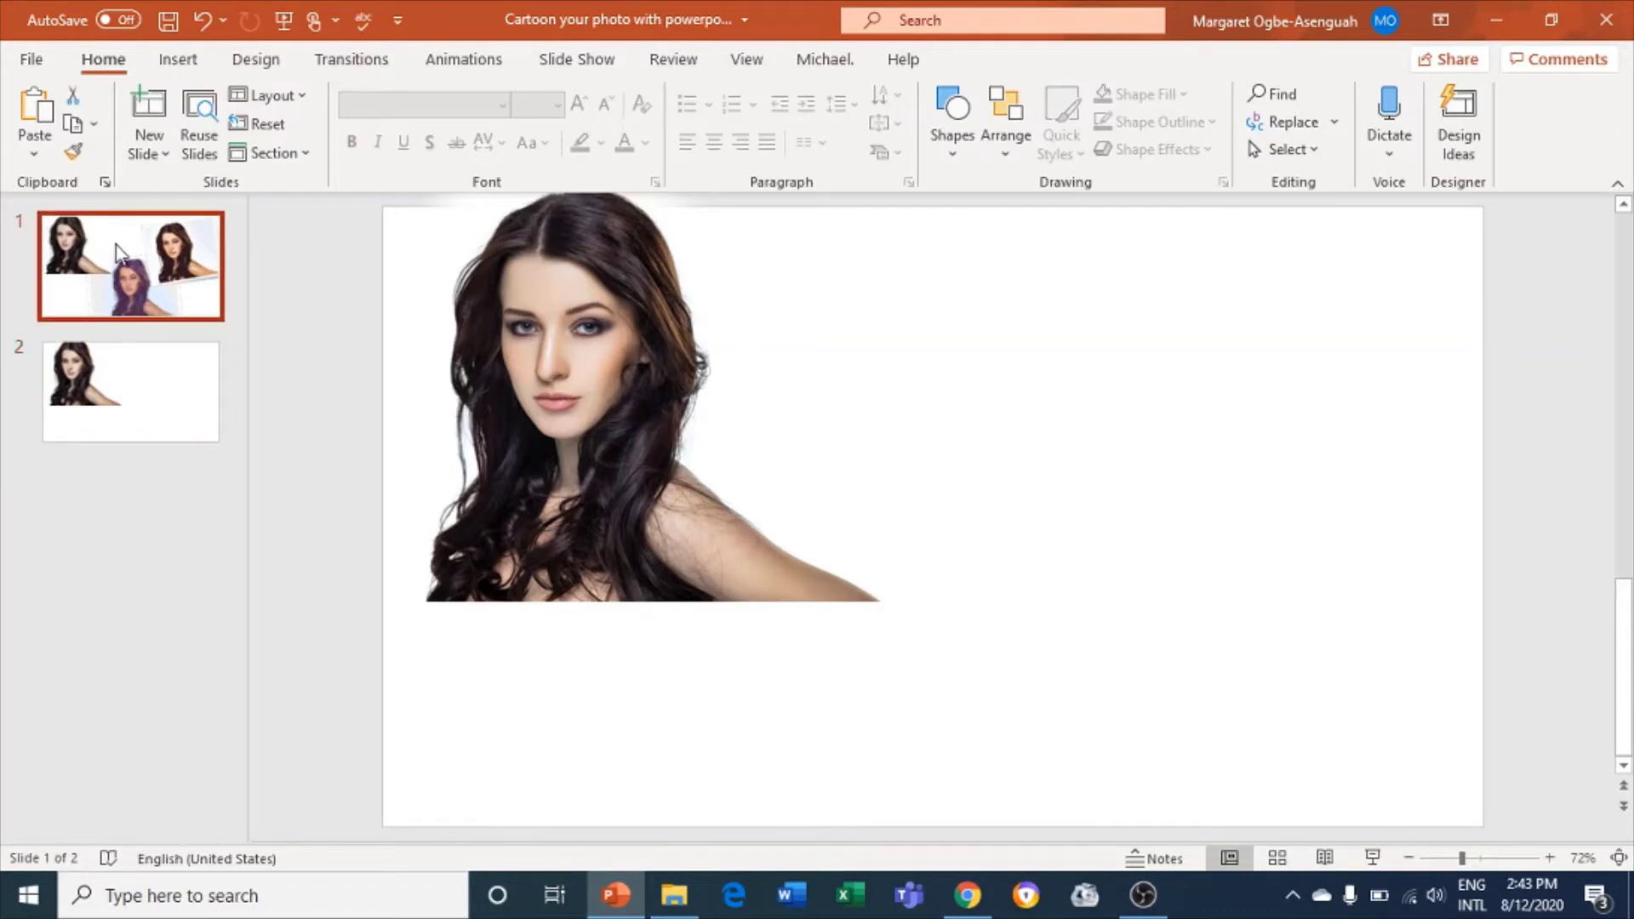
click(923, 632)
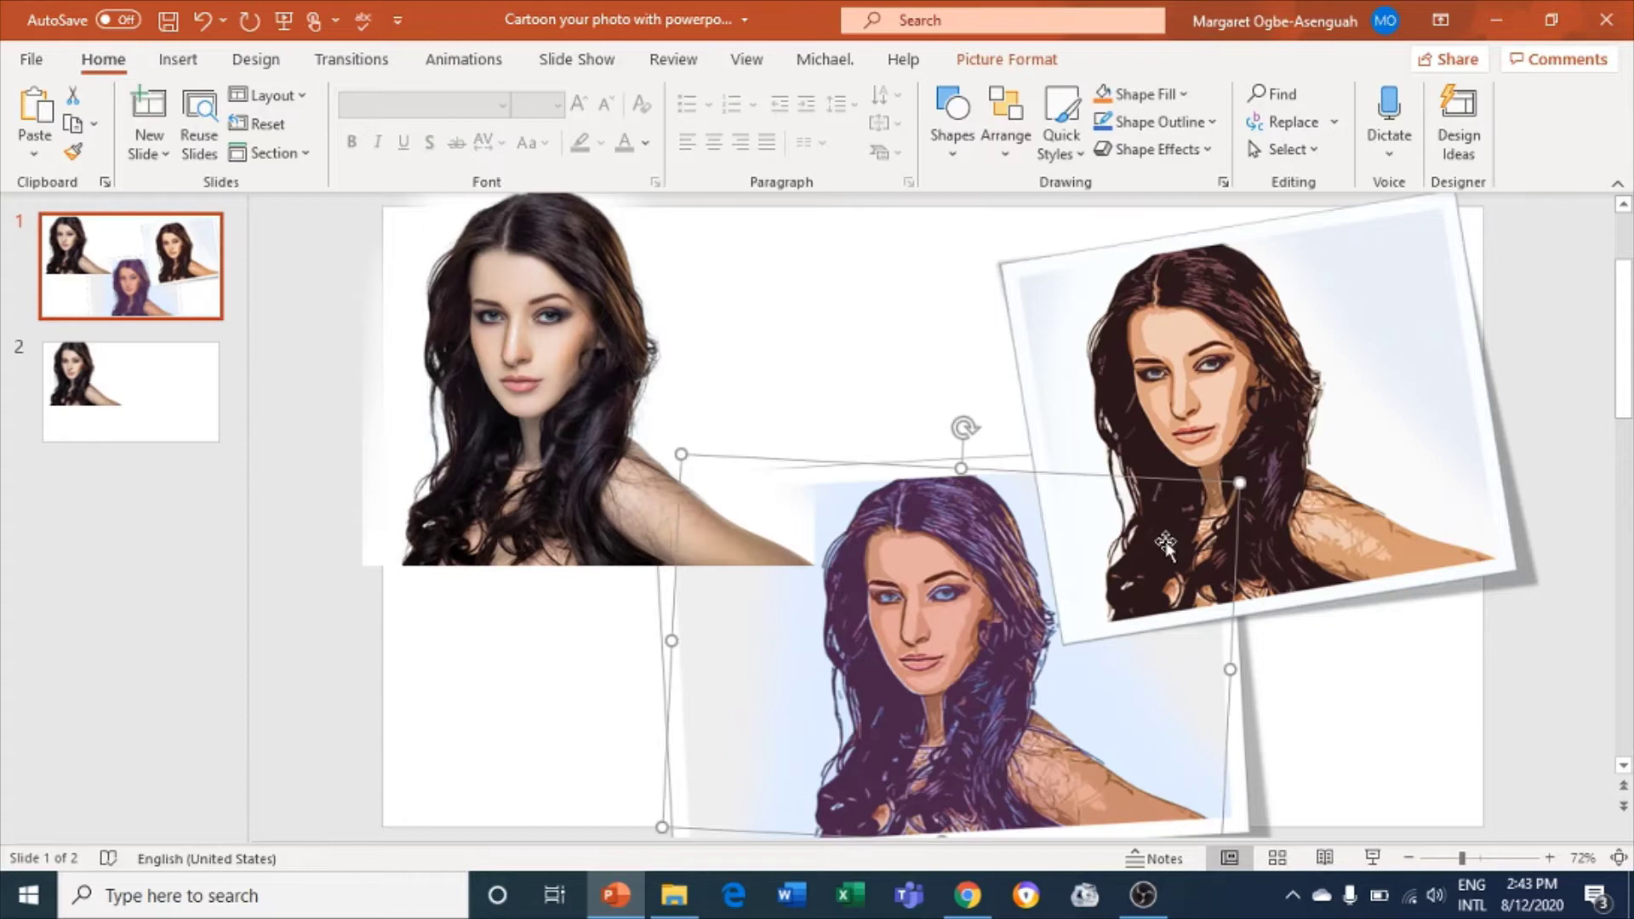
click(1270, 433)
click(997, 637)
click(657, 485)
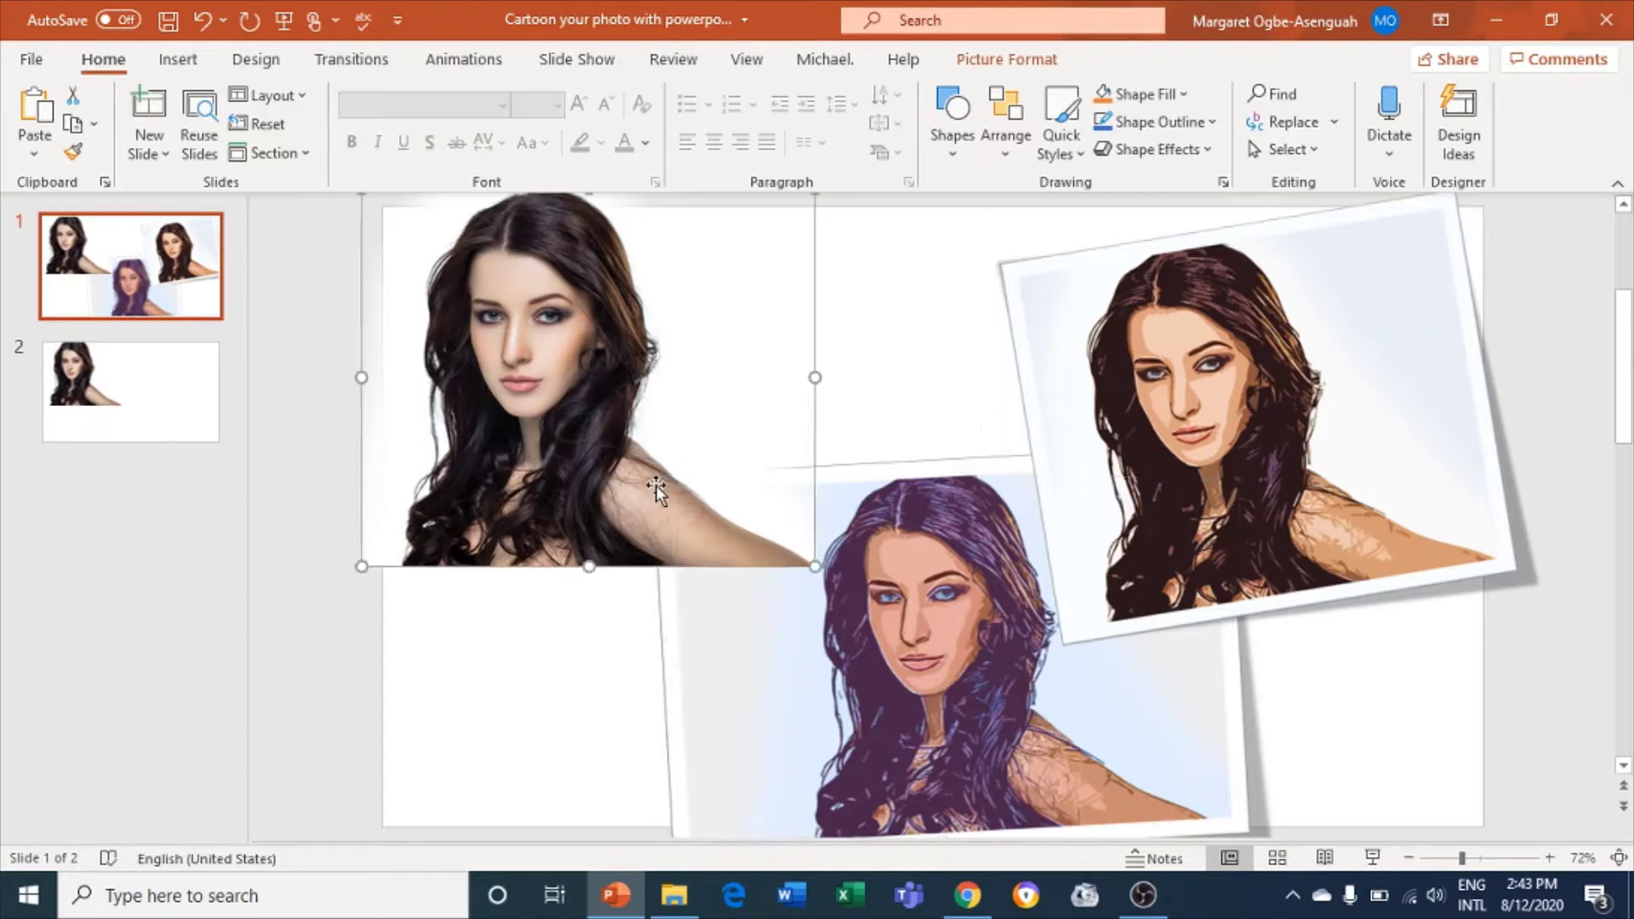
click(1200, 413)
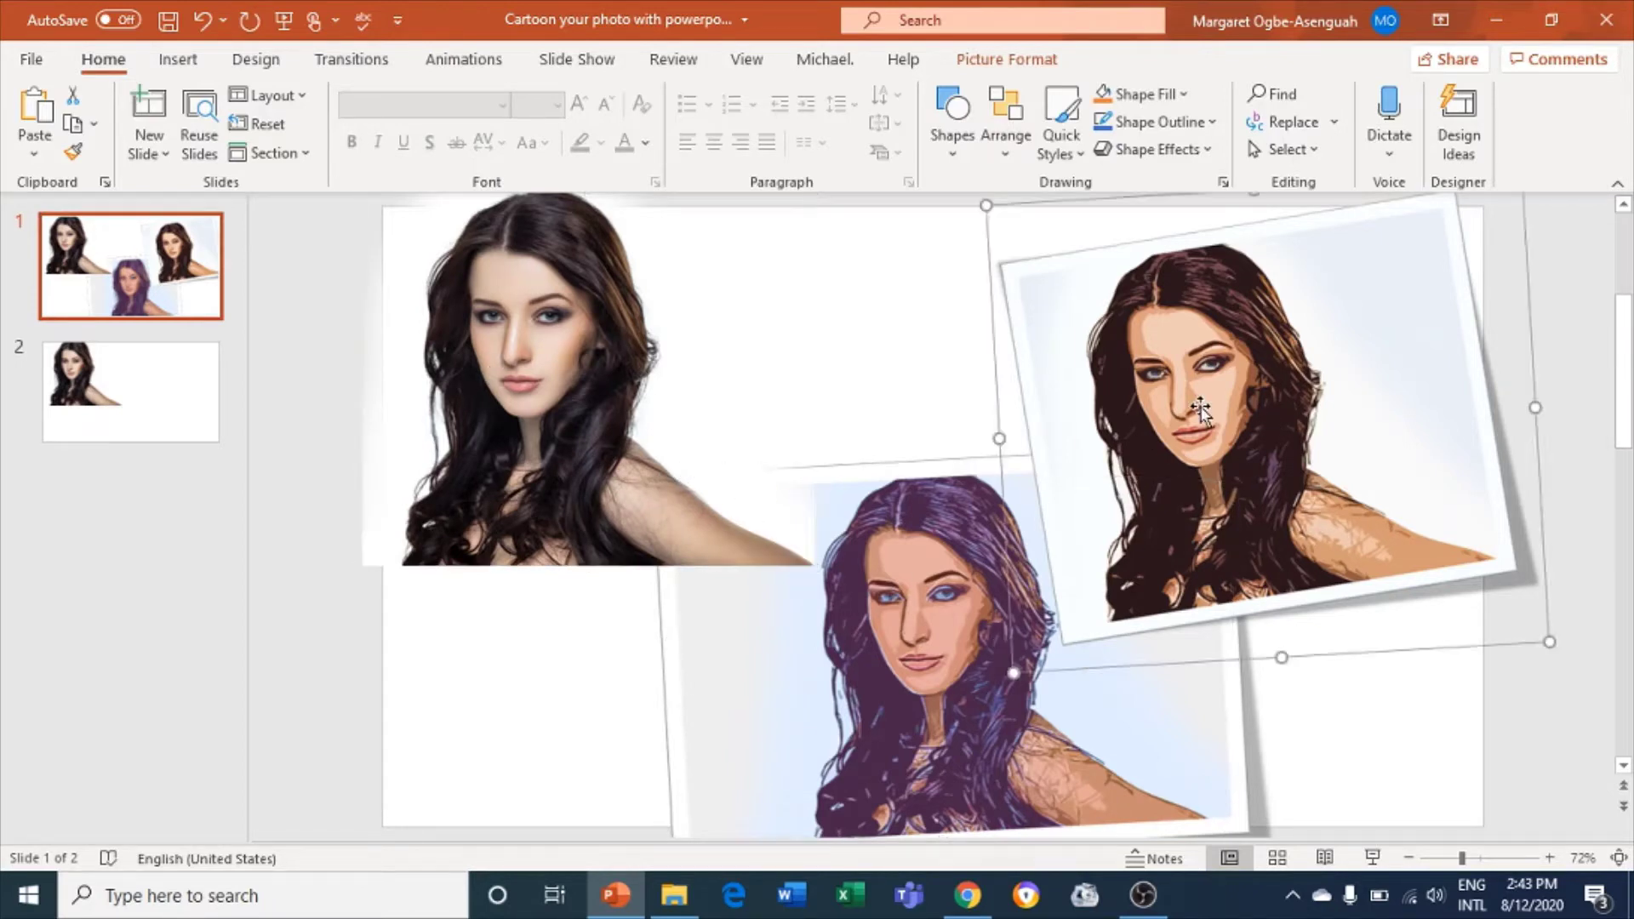
click(936, 674)
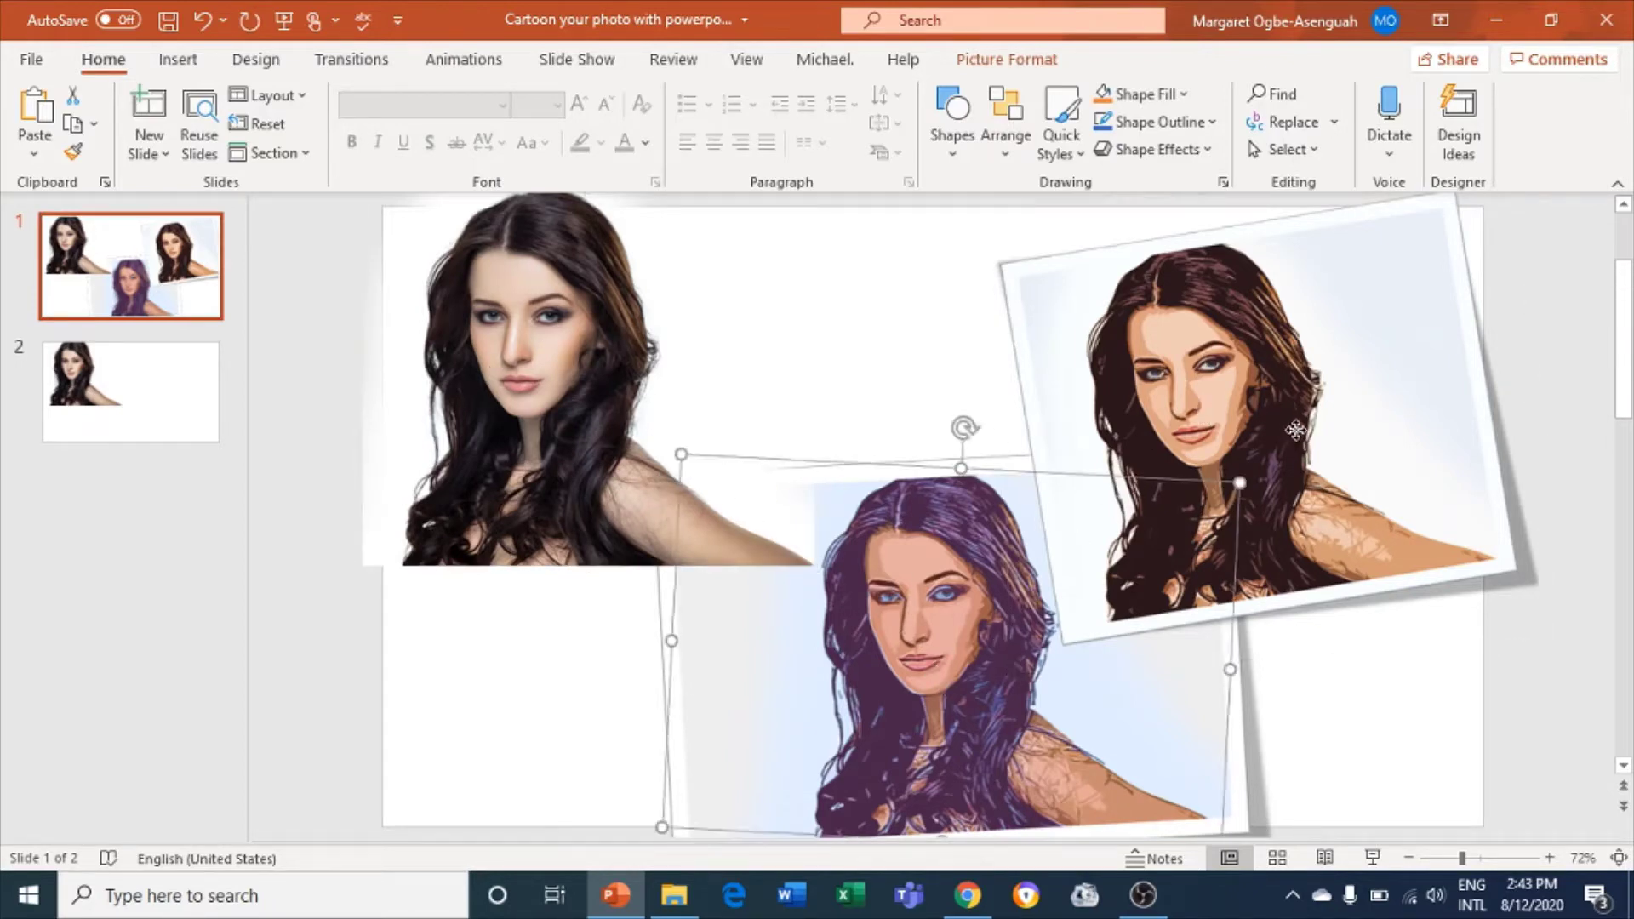
click(106, 421)
- Move the slide 2 portrait right, delete it, paste it back and drag it upper right
click(557, 366)
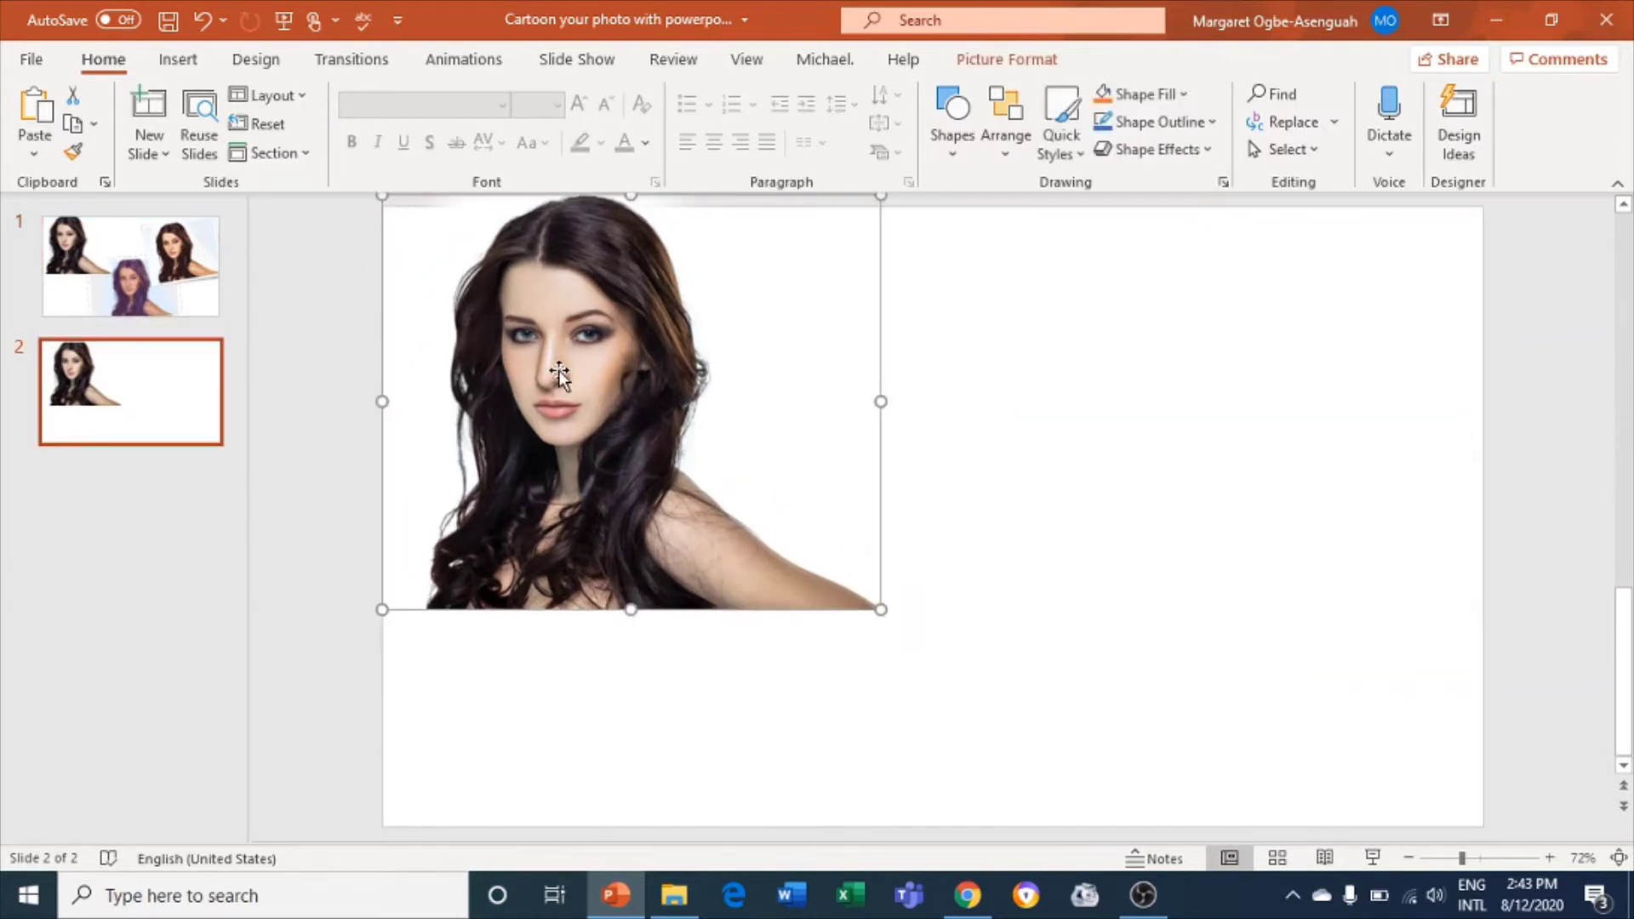
drag(558, 370, 1151, 387)
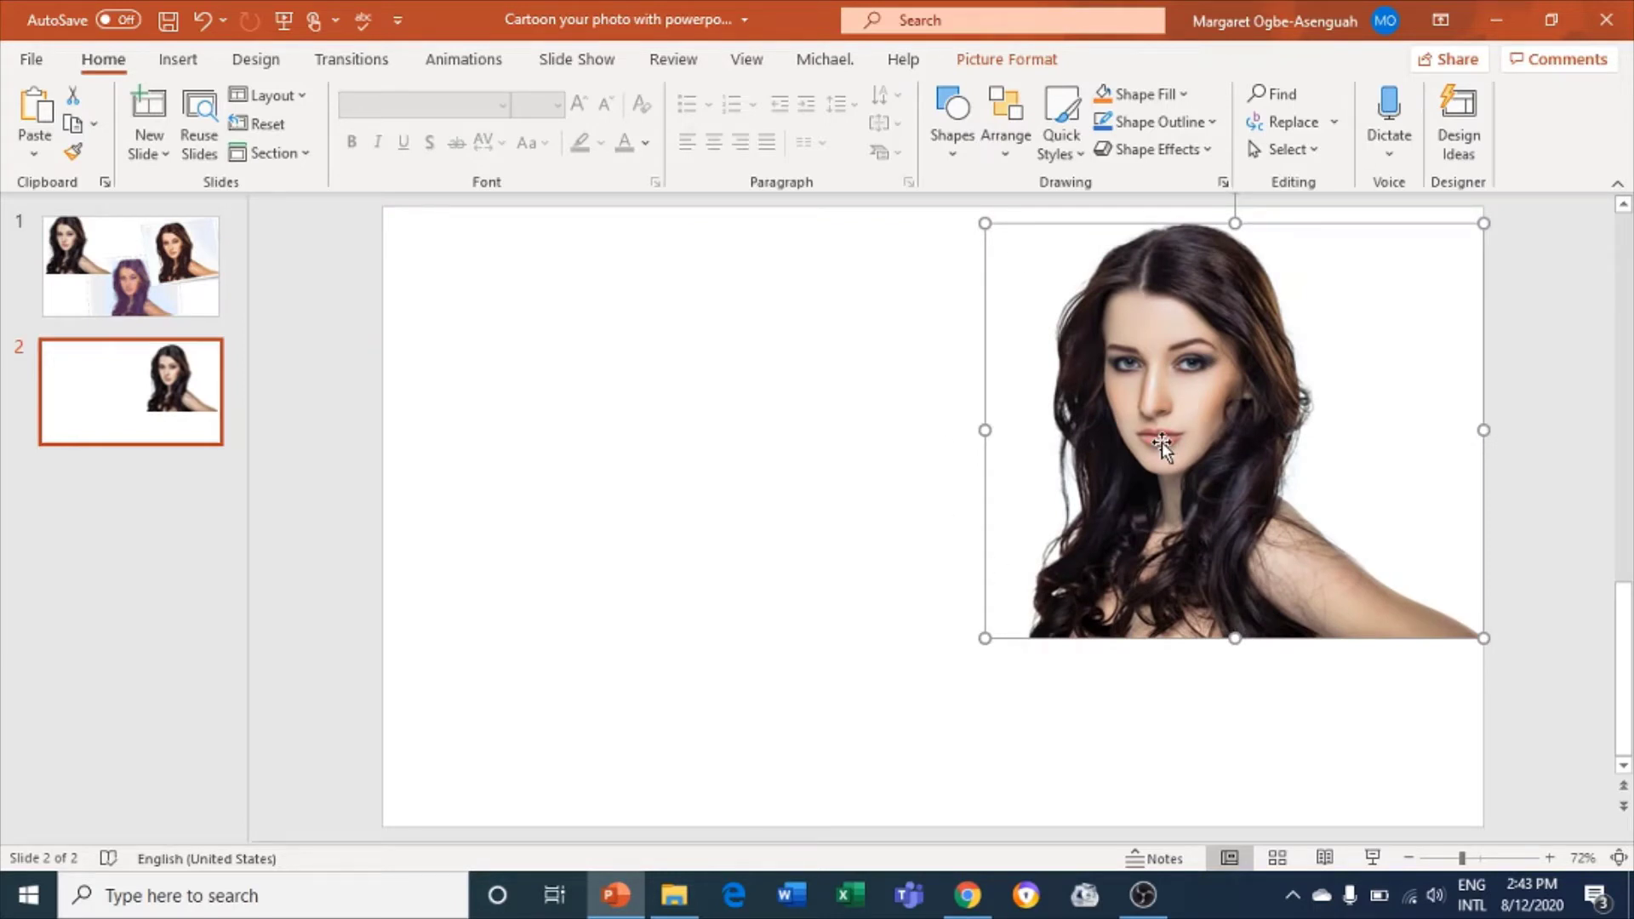
key(Delete)
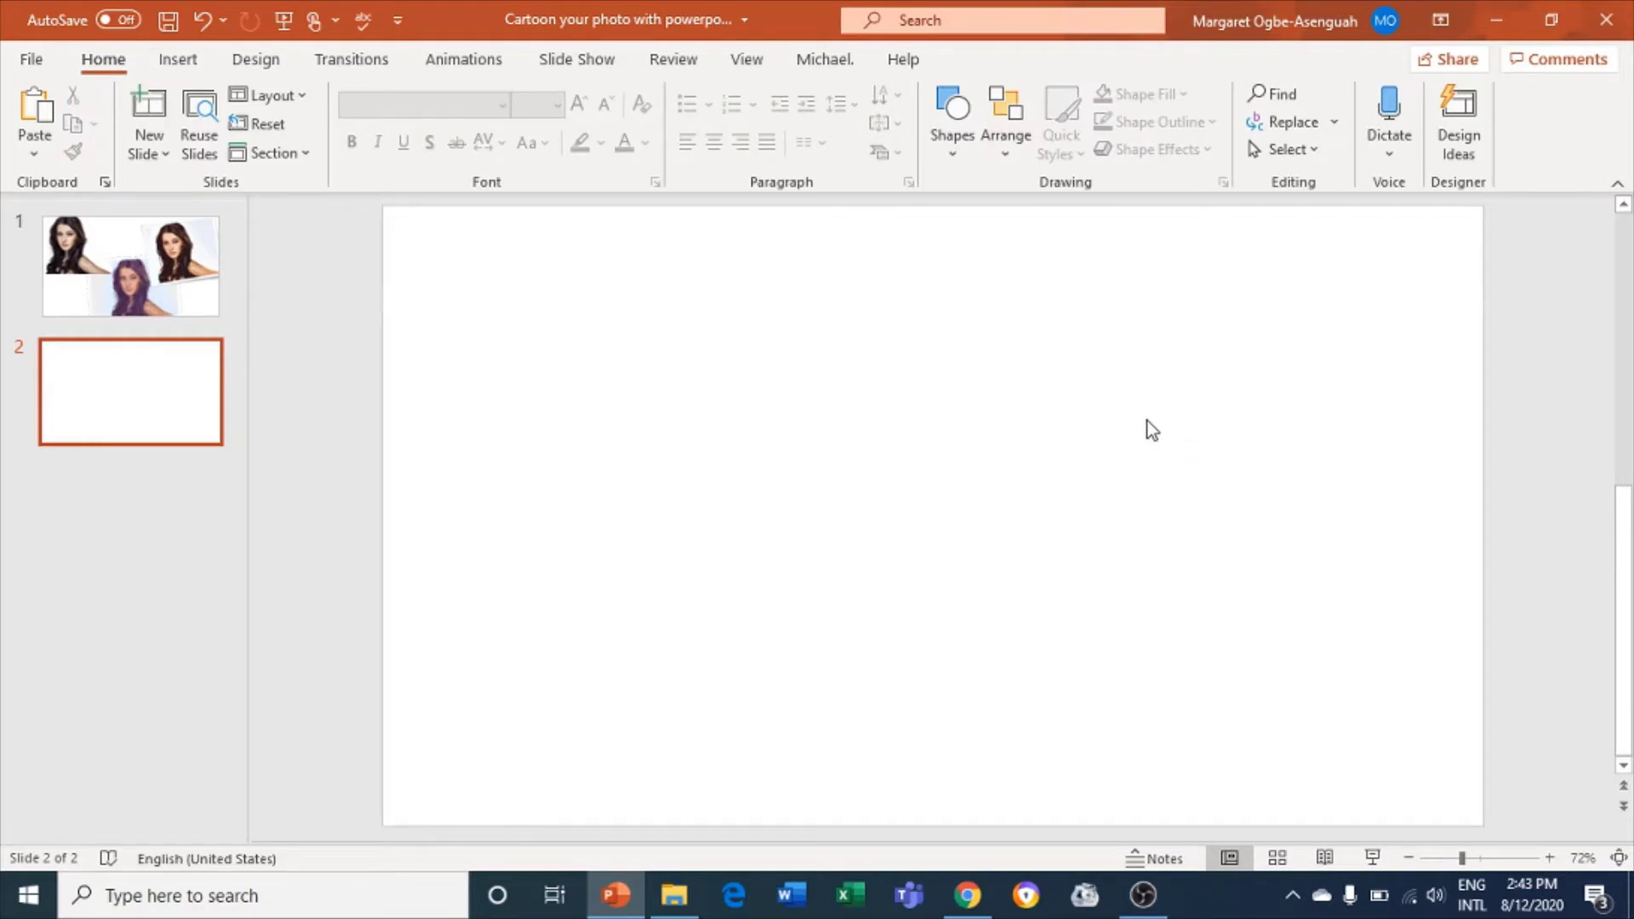
right_click(1147, 421)
click(1240, 472)
drag(794, 557, 1111, 460)
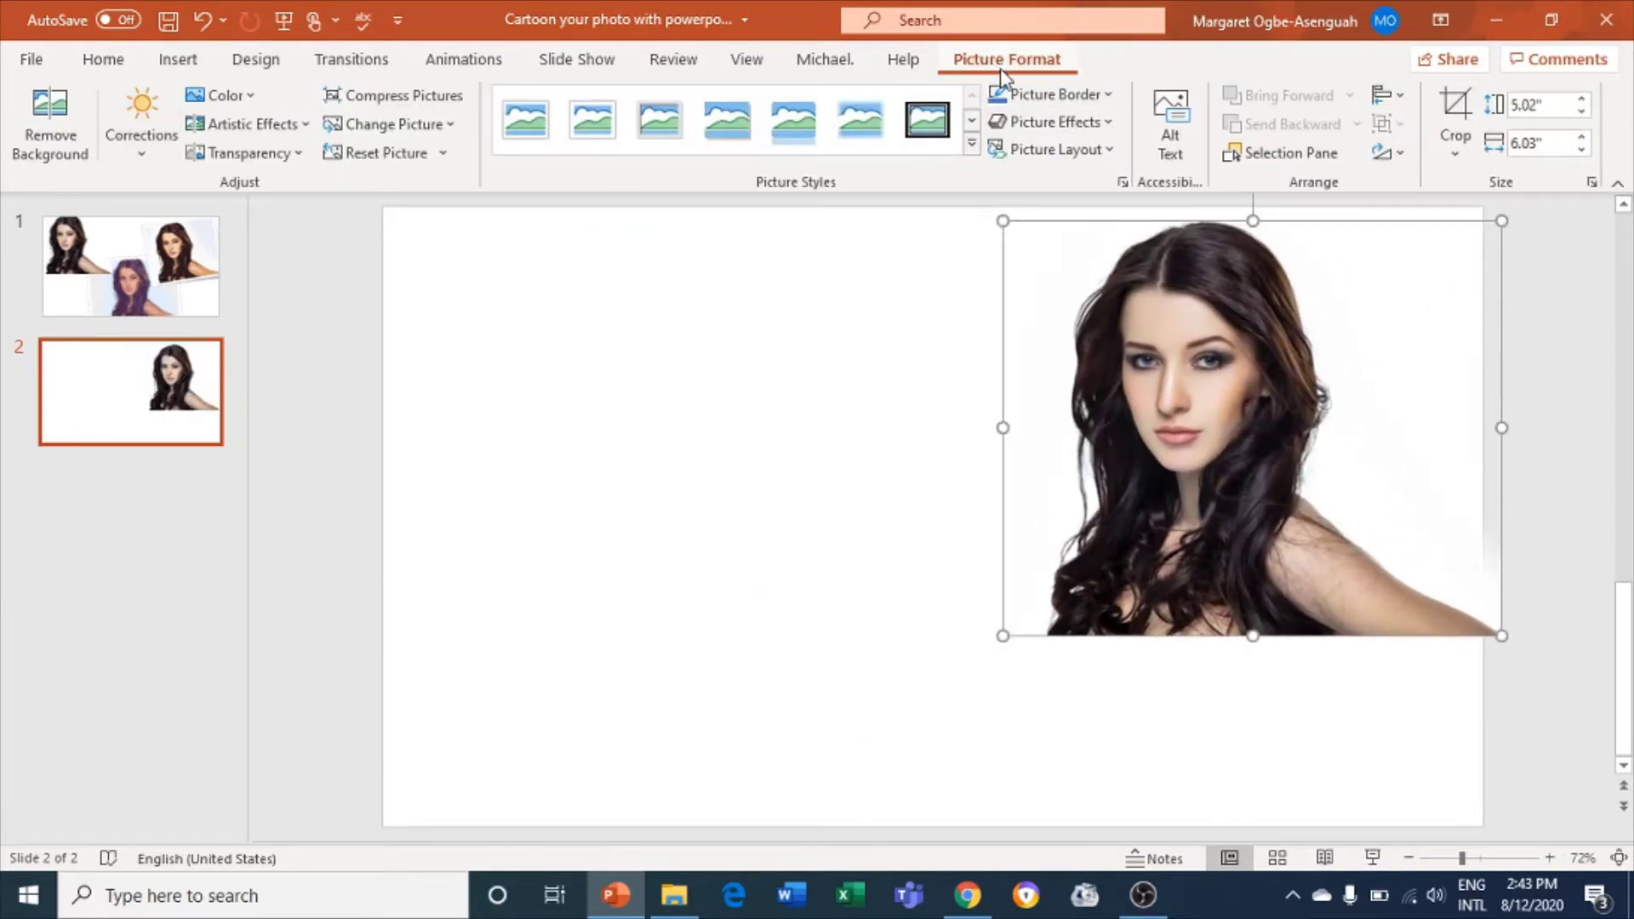
- Cut the portrait and paste it back as a flat picture at the upper right
click(156, 167)
click(533, 257)
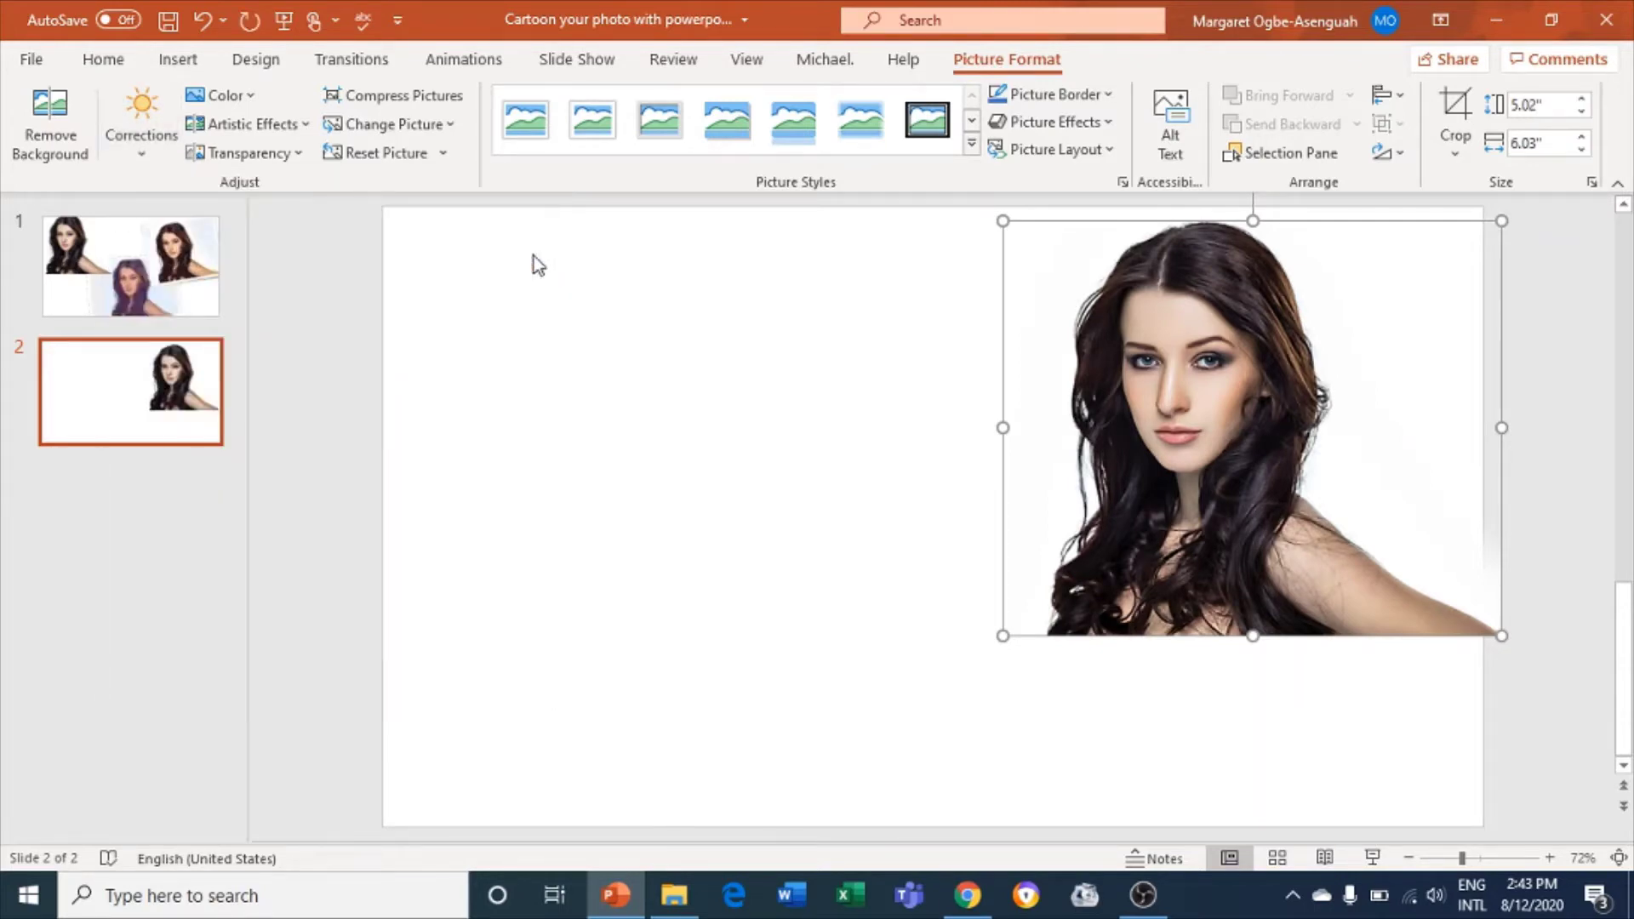
key(ctrl+x)
right_click(1188, 357)
click(1287, 414)
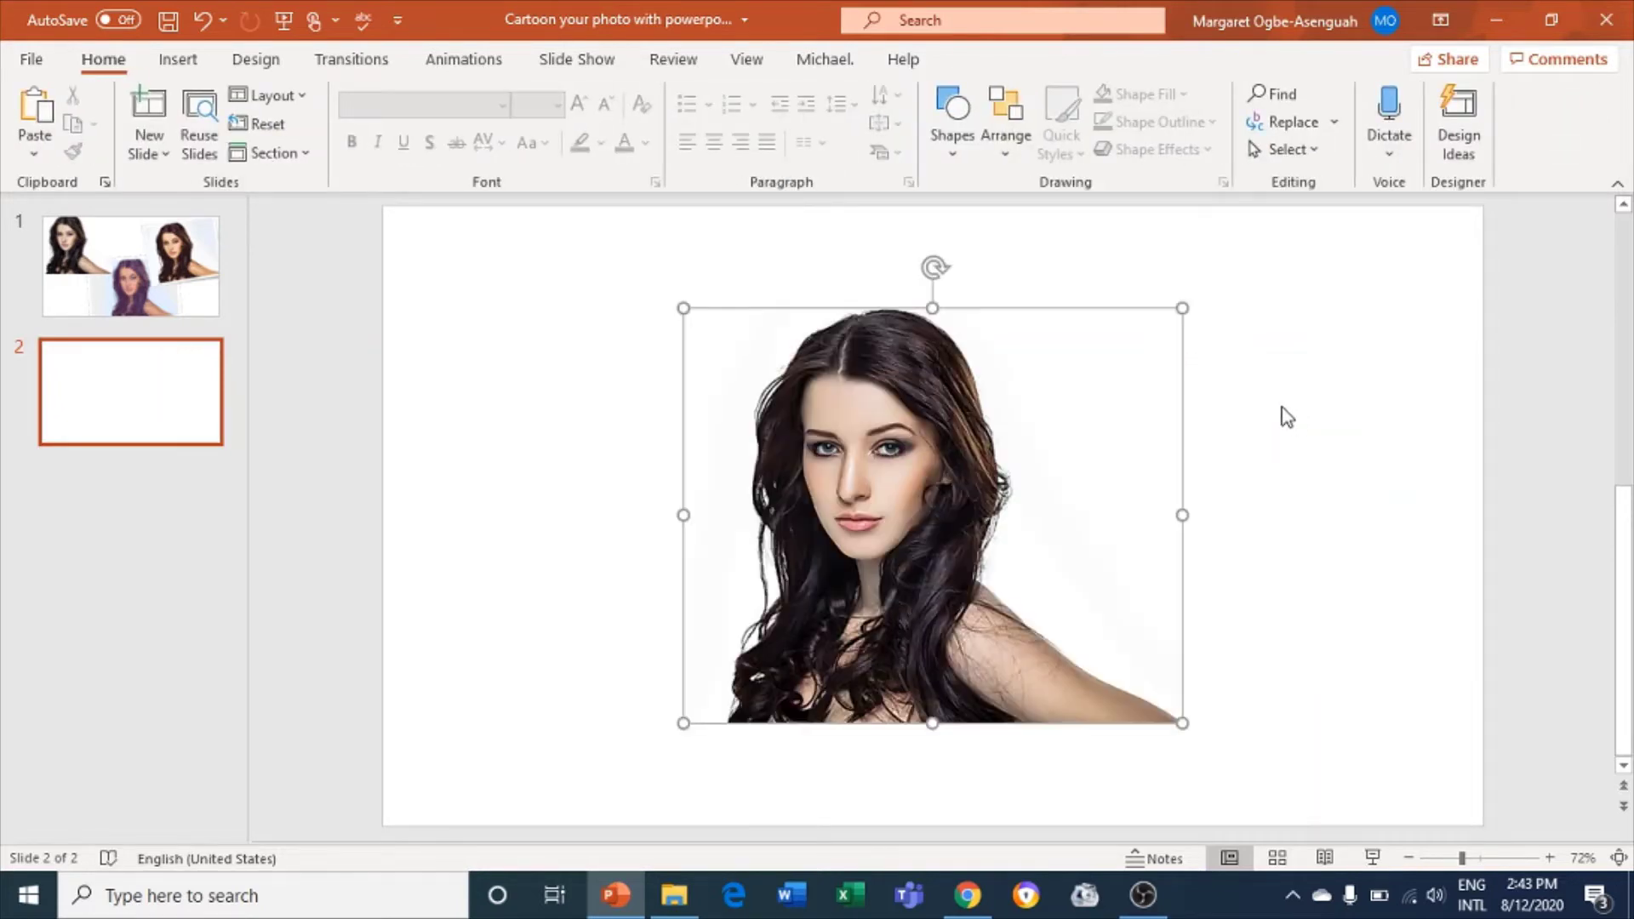
drag(956, 486, 1260, 405)
- Sharpen the portrait by 50%, then cut and re-paste it as a picture on the right
click(157, 171)
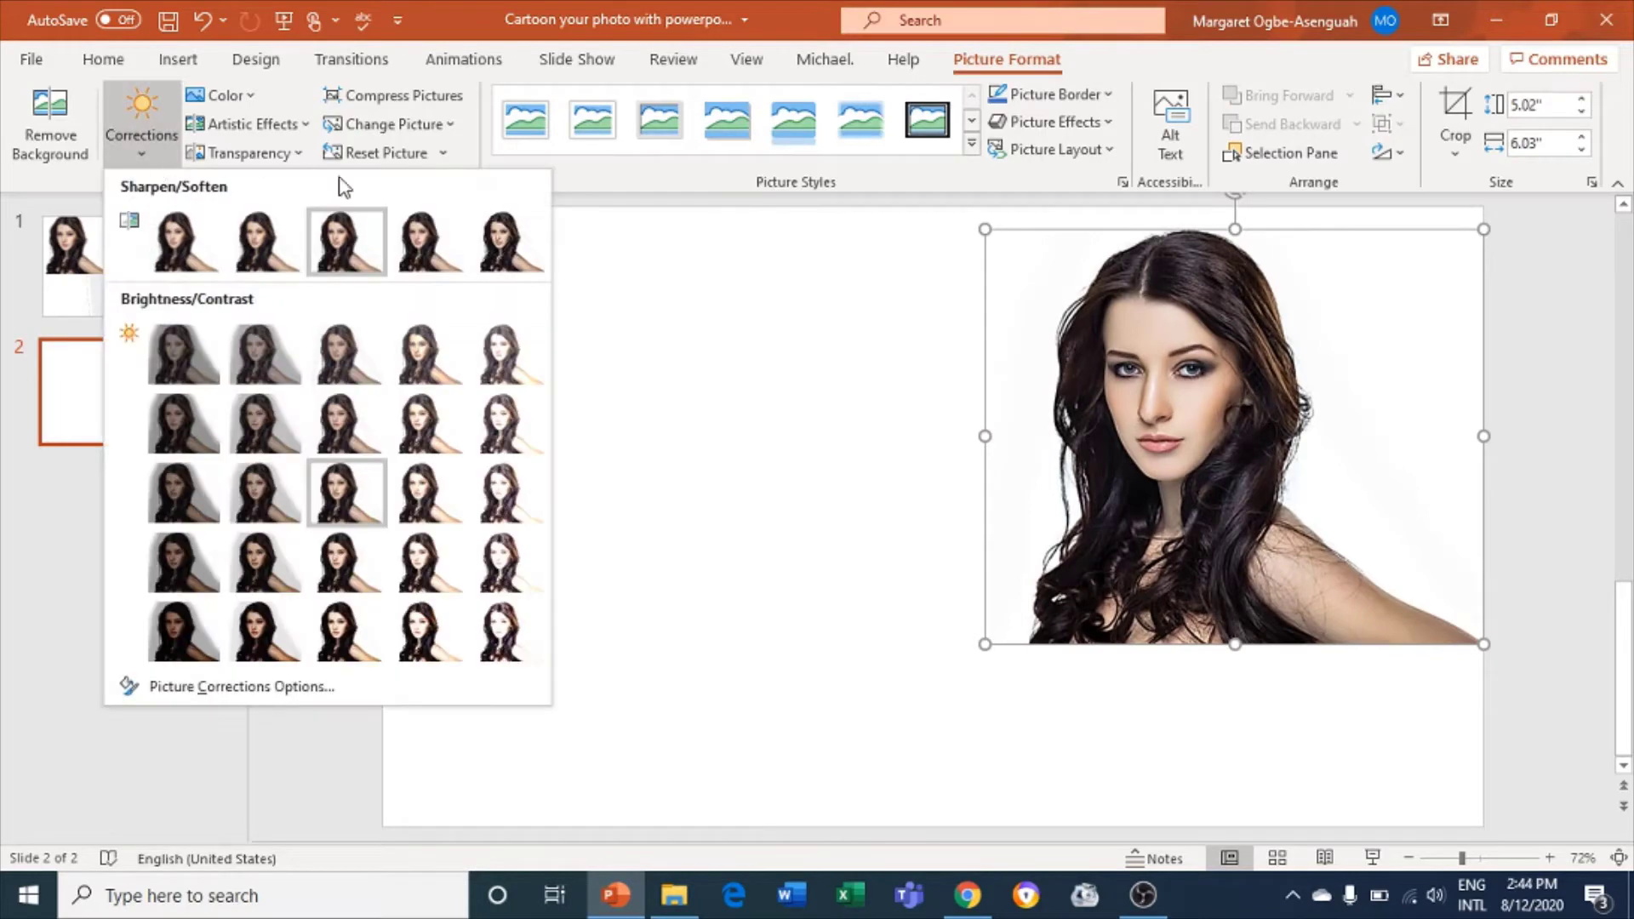
click(500, 235)
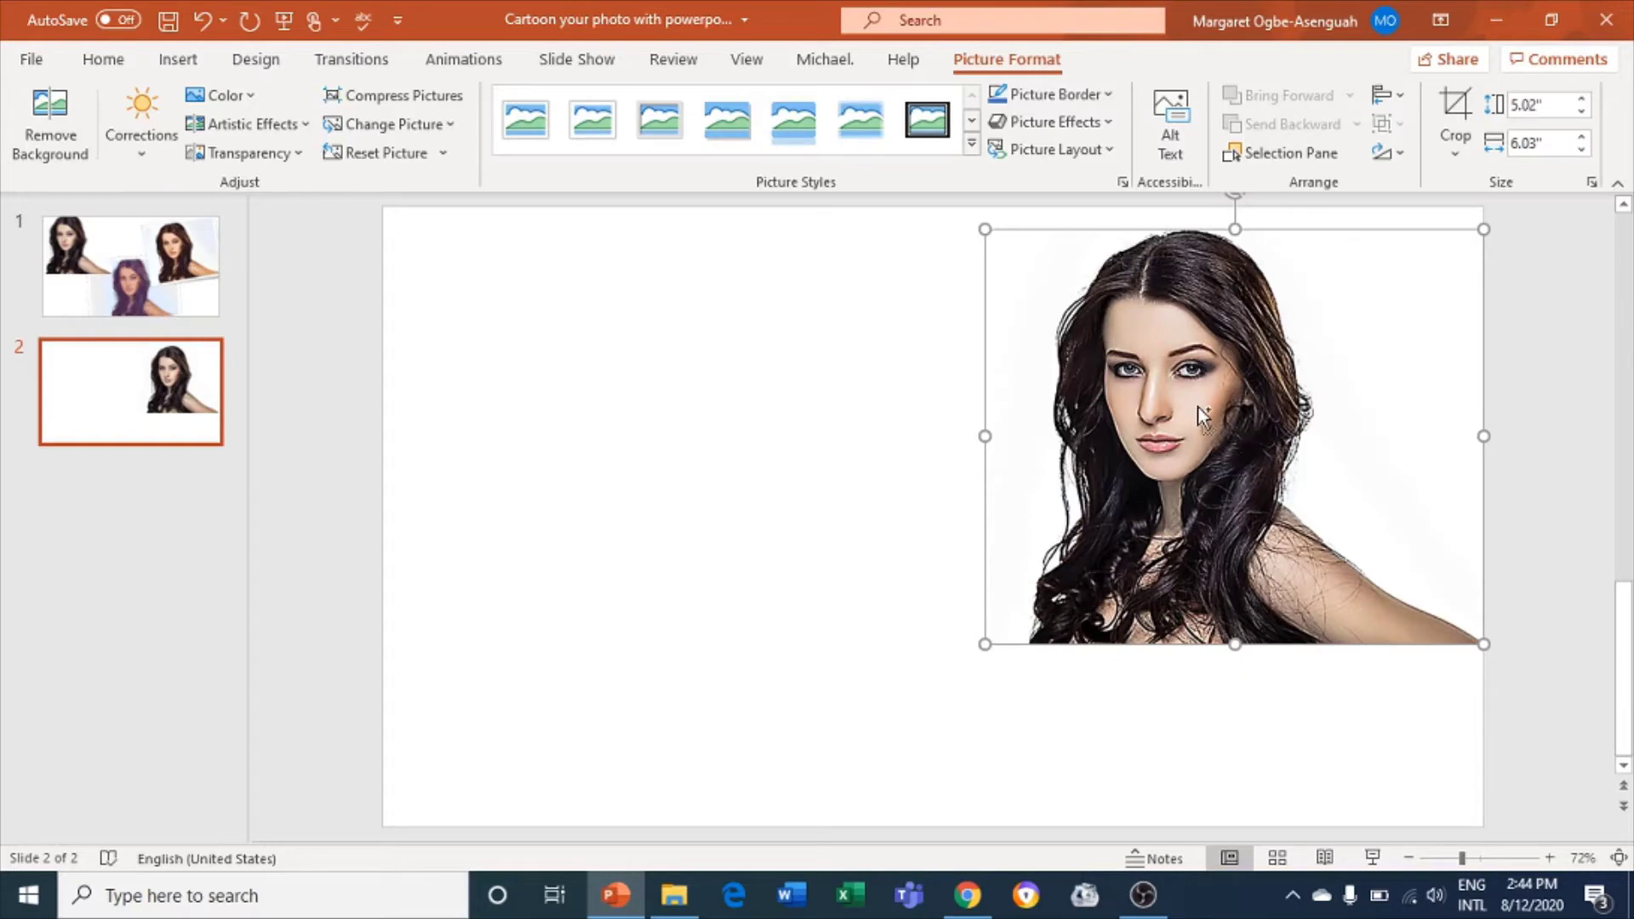
key(ctrl+x)
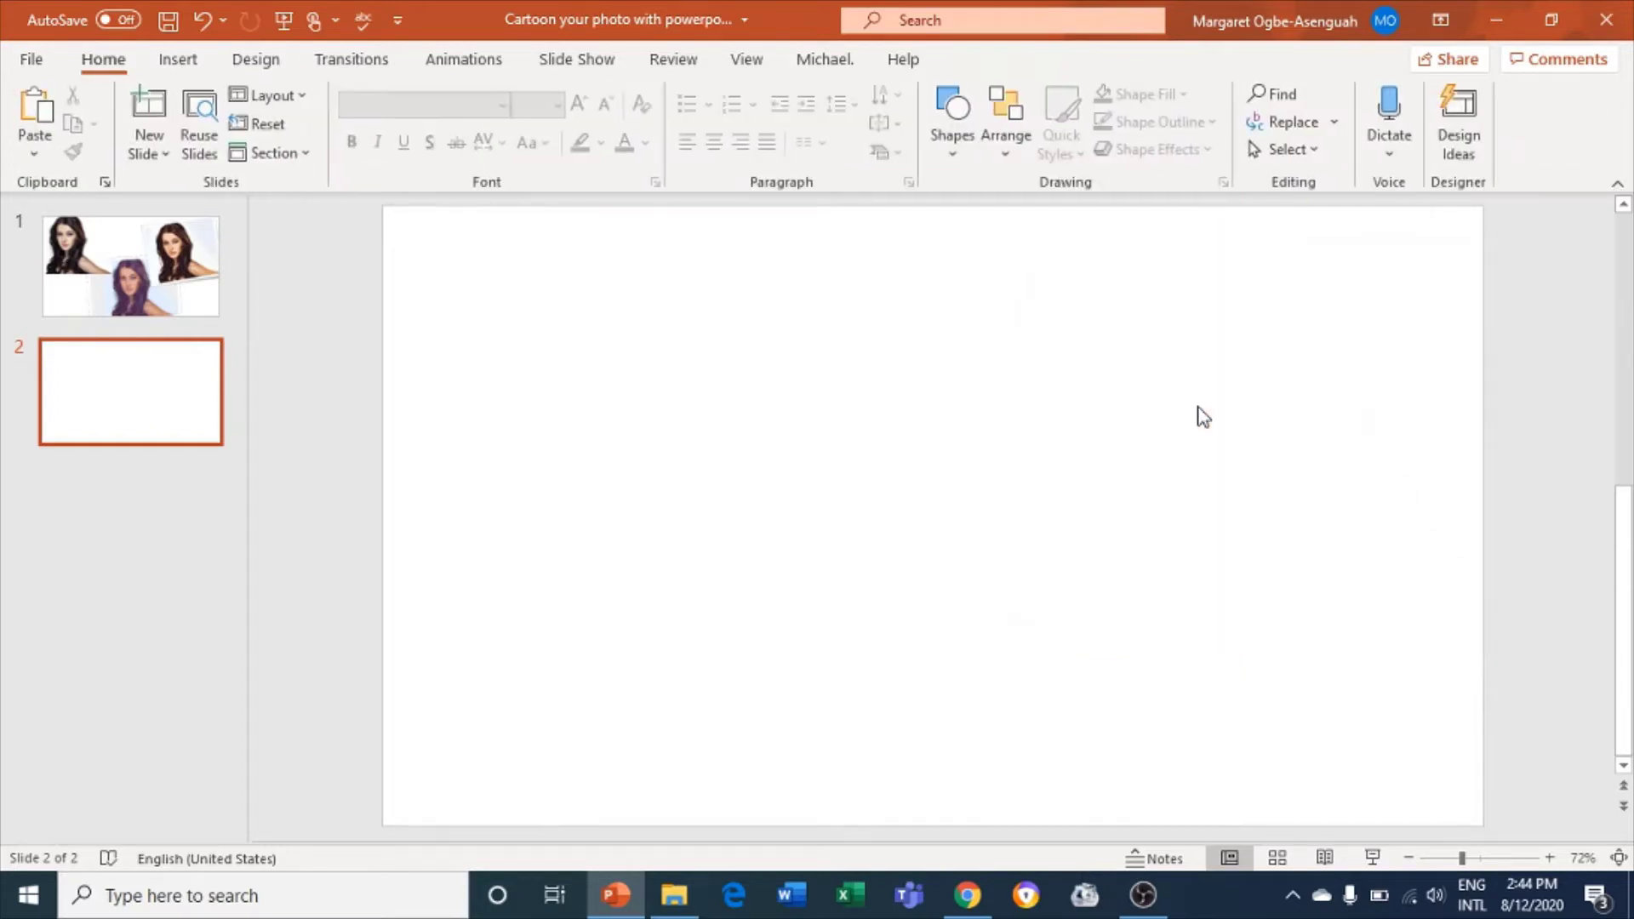
right_click(1198, 410)
click(1296, 464)
mouse_move(1145, 401)
mouse_down()
mouse_move(1287, 390)
mouse_move(1161, 428)
mouse_up()
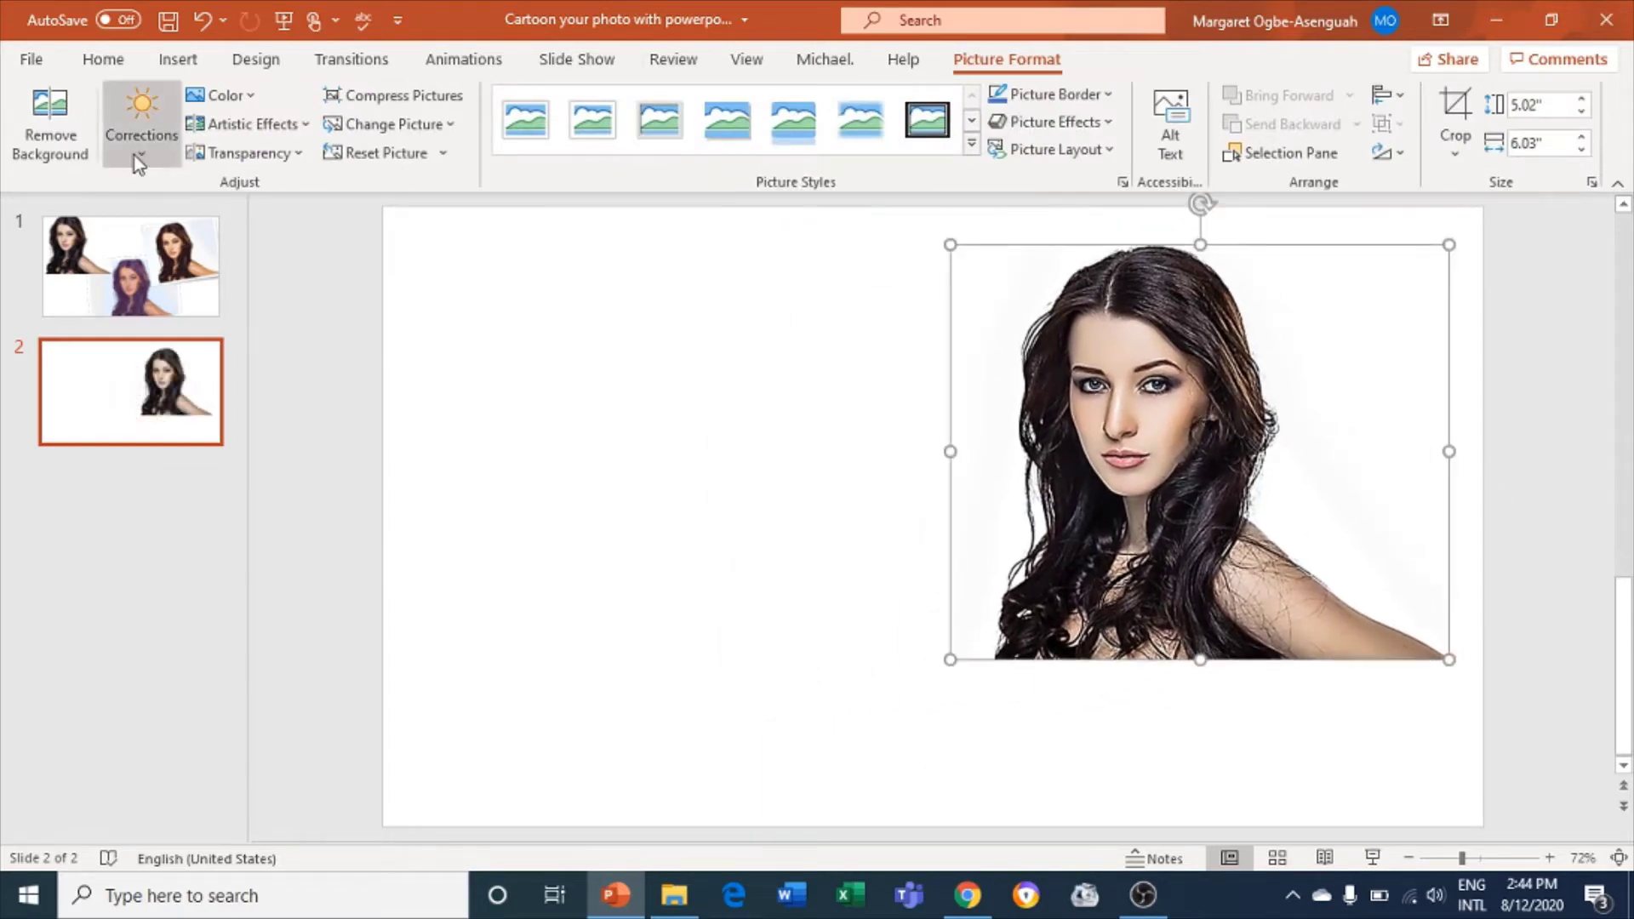
- Sharpen the portrait again, re-paste it as a flat picture, and move it to the right half
click(138, 152)
click(483, 222)
click(872, 559)
click(1196, 508)
key(ctrl+x)
right_click(1195, 507)
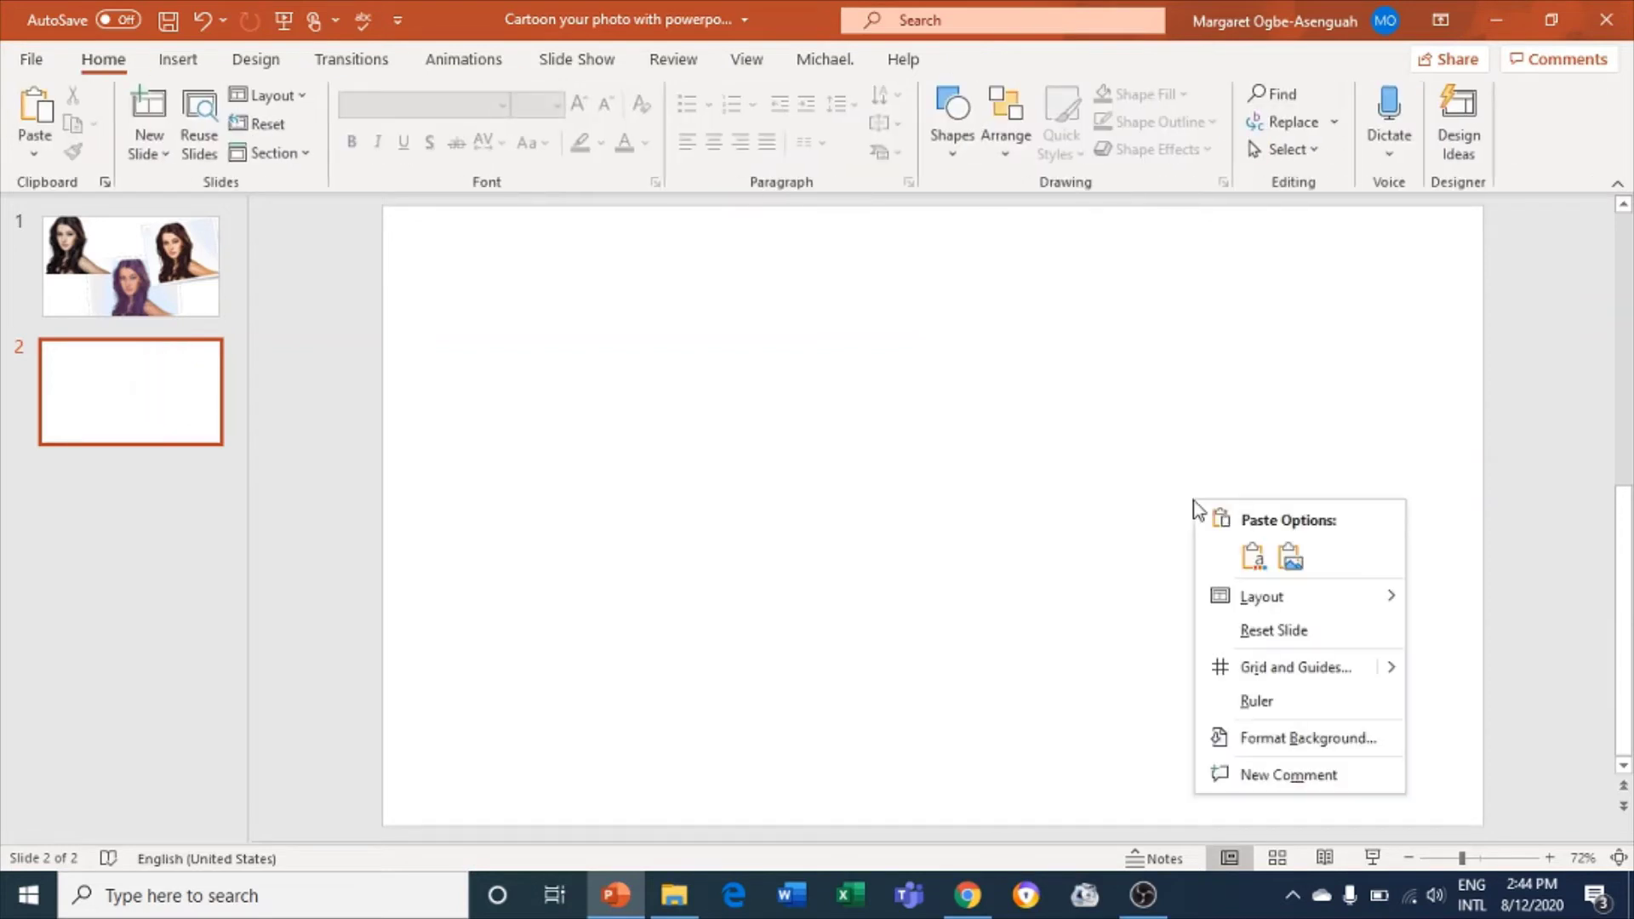
click(1287, 554)
drag(1167, 458, 1405, 378)
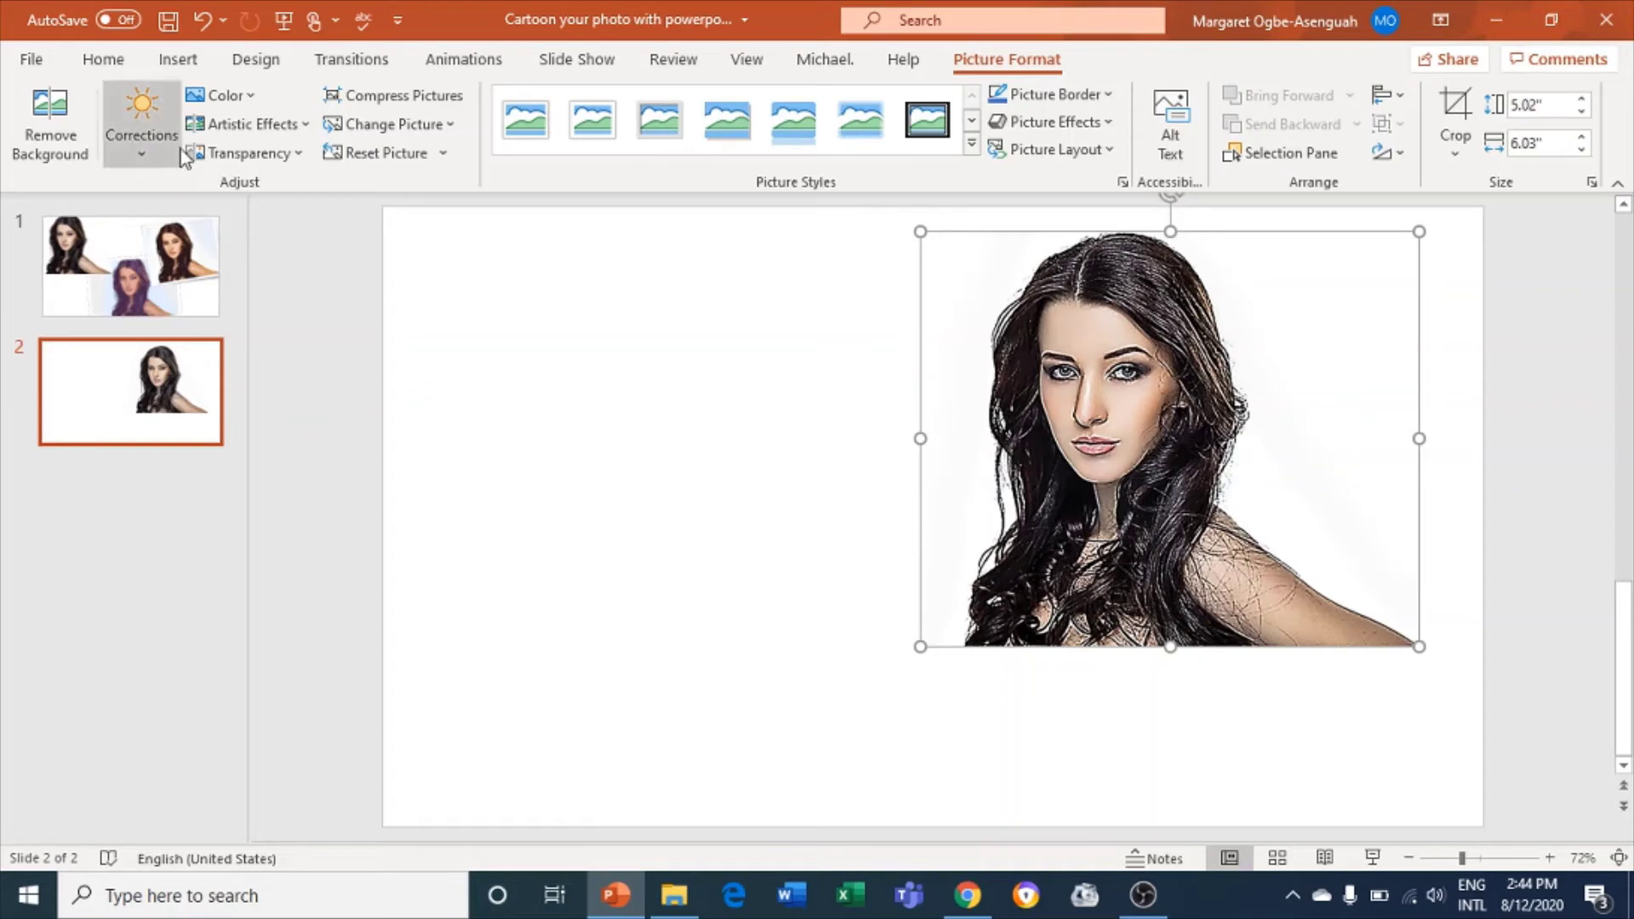
click(254, 93)
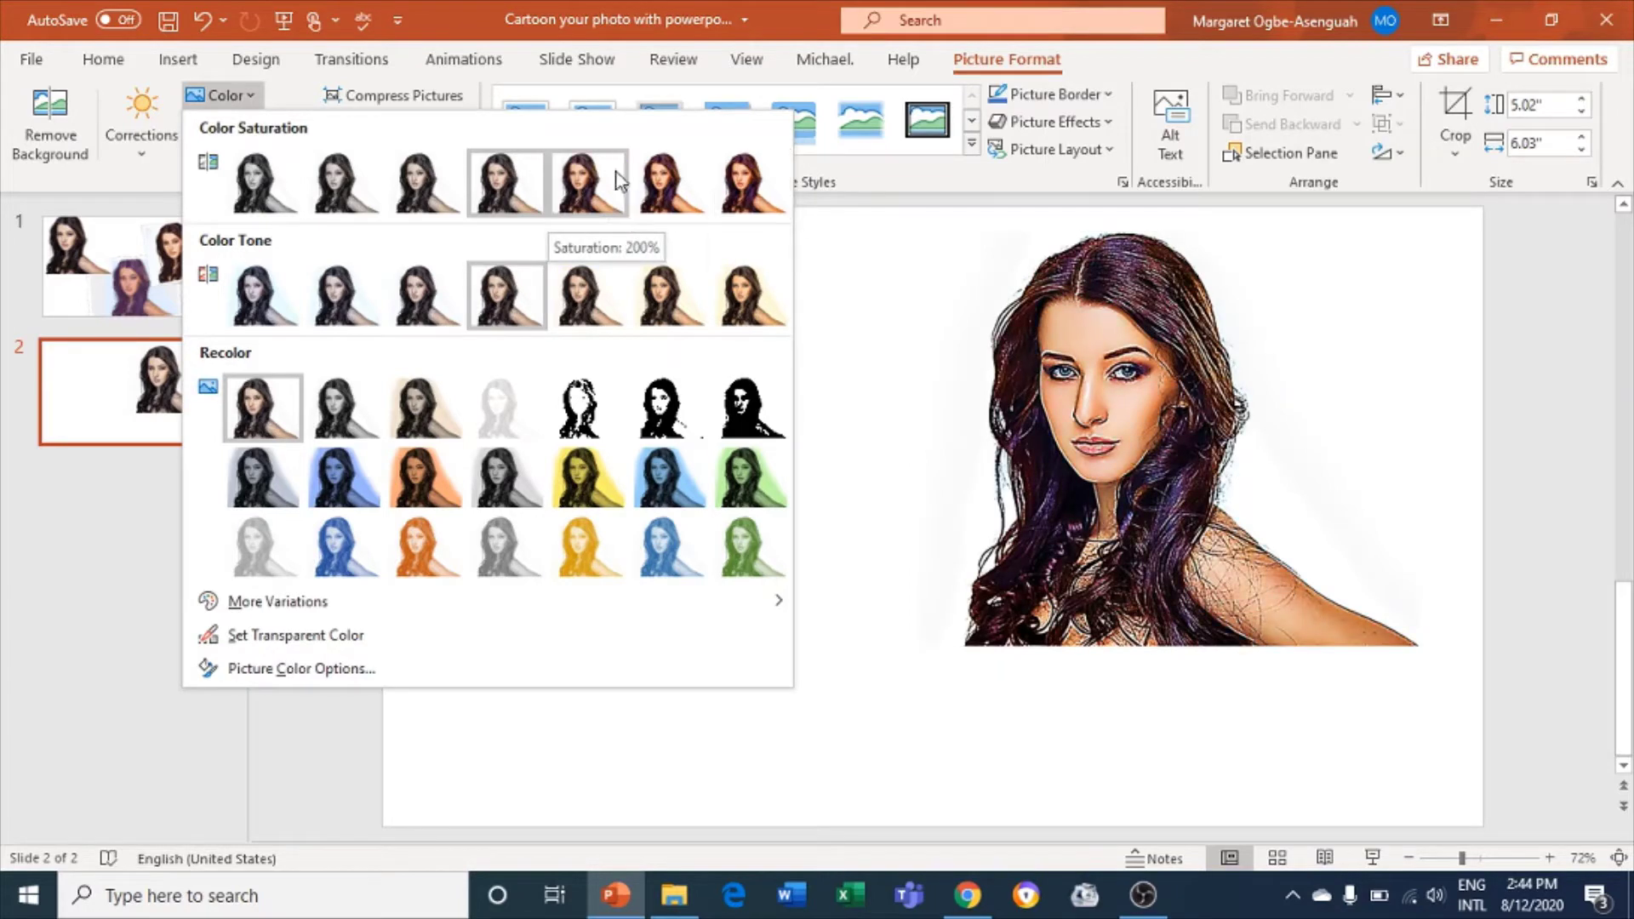
- Preview a higher saturation without applying it, then show slide 1 and select its purple cartoon
click(664, 187)
click(58, 294)
click(110, 234)
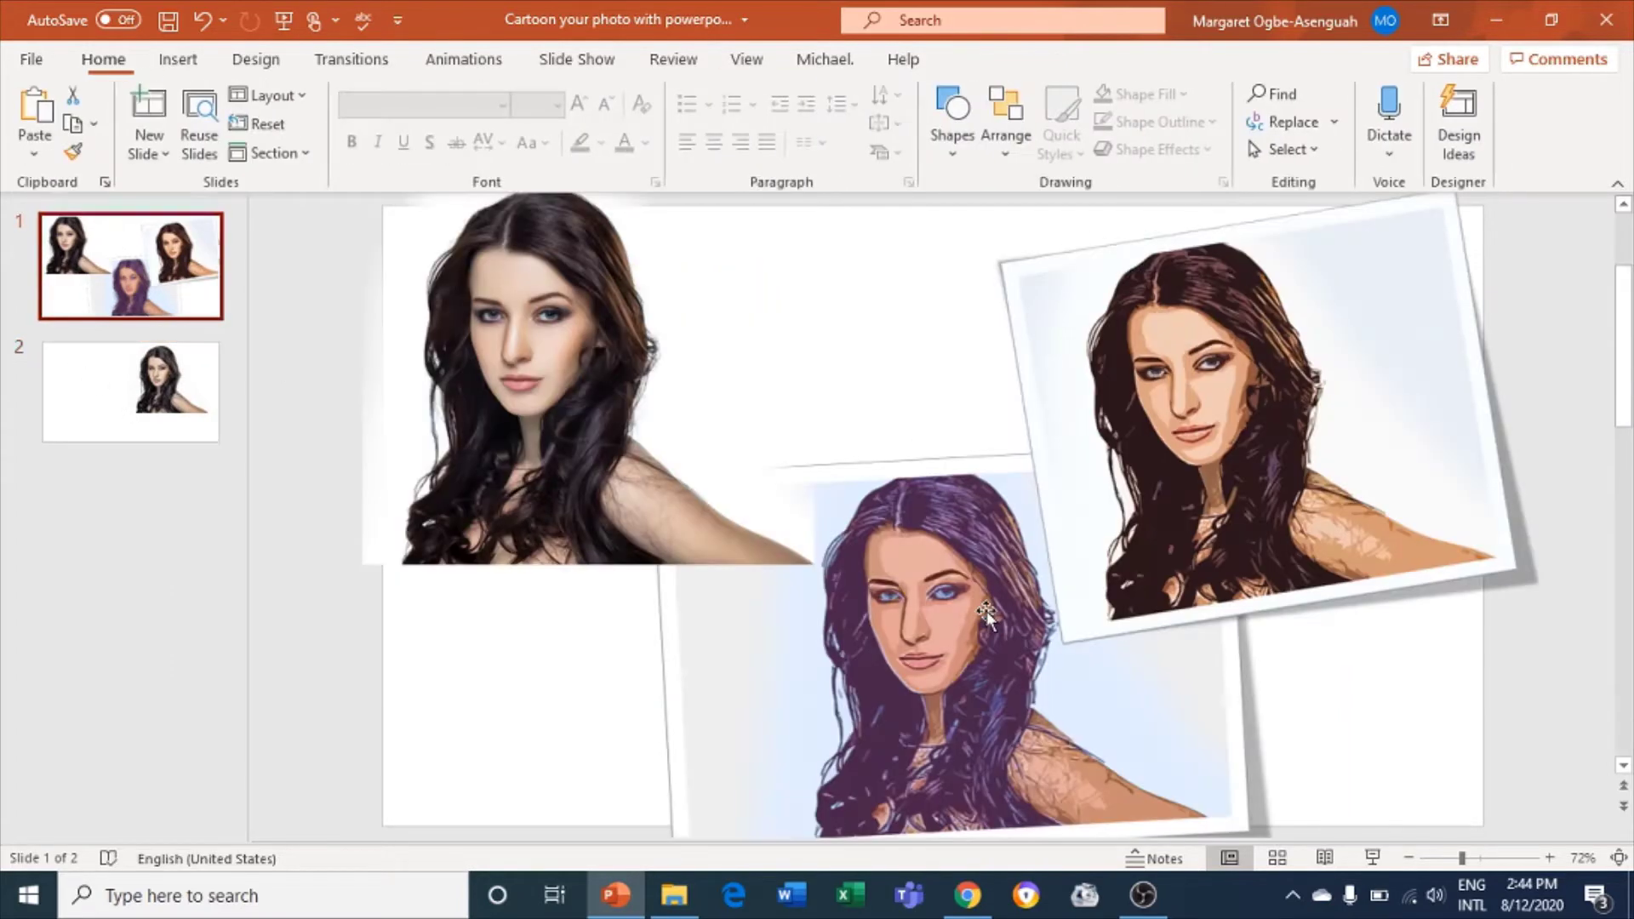
click(972, 597)
- Browse the Corrections and Color galleries for the slide 2 portrait without applying anything, then glance at slide 1
click(128, 430)
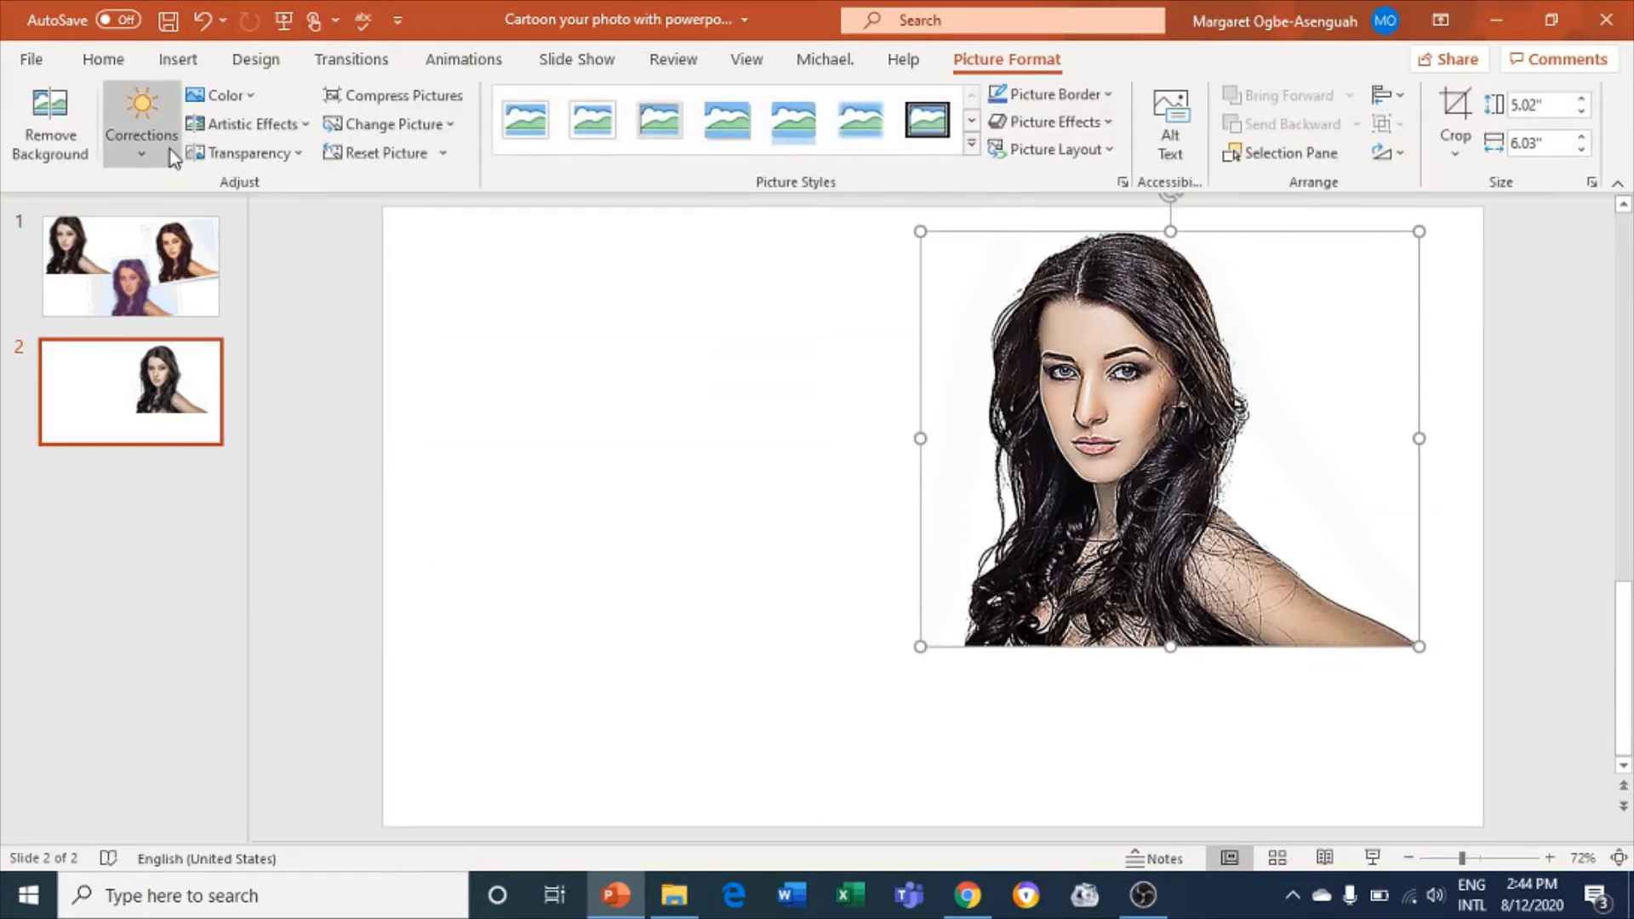
click(142, 145)
click(247, 95)
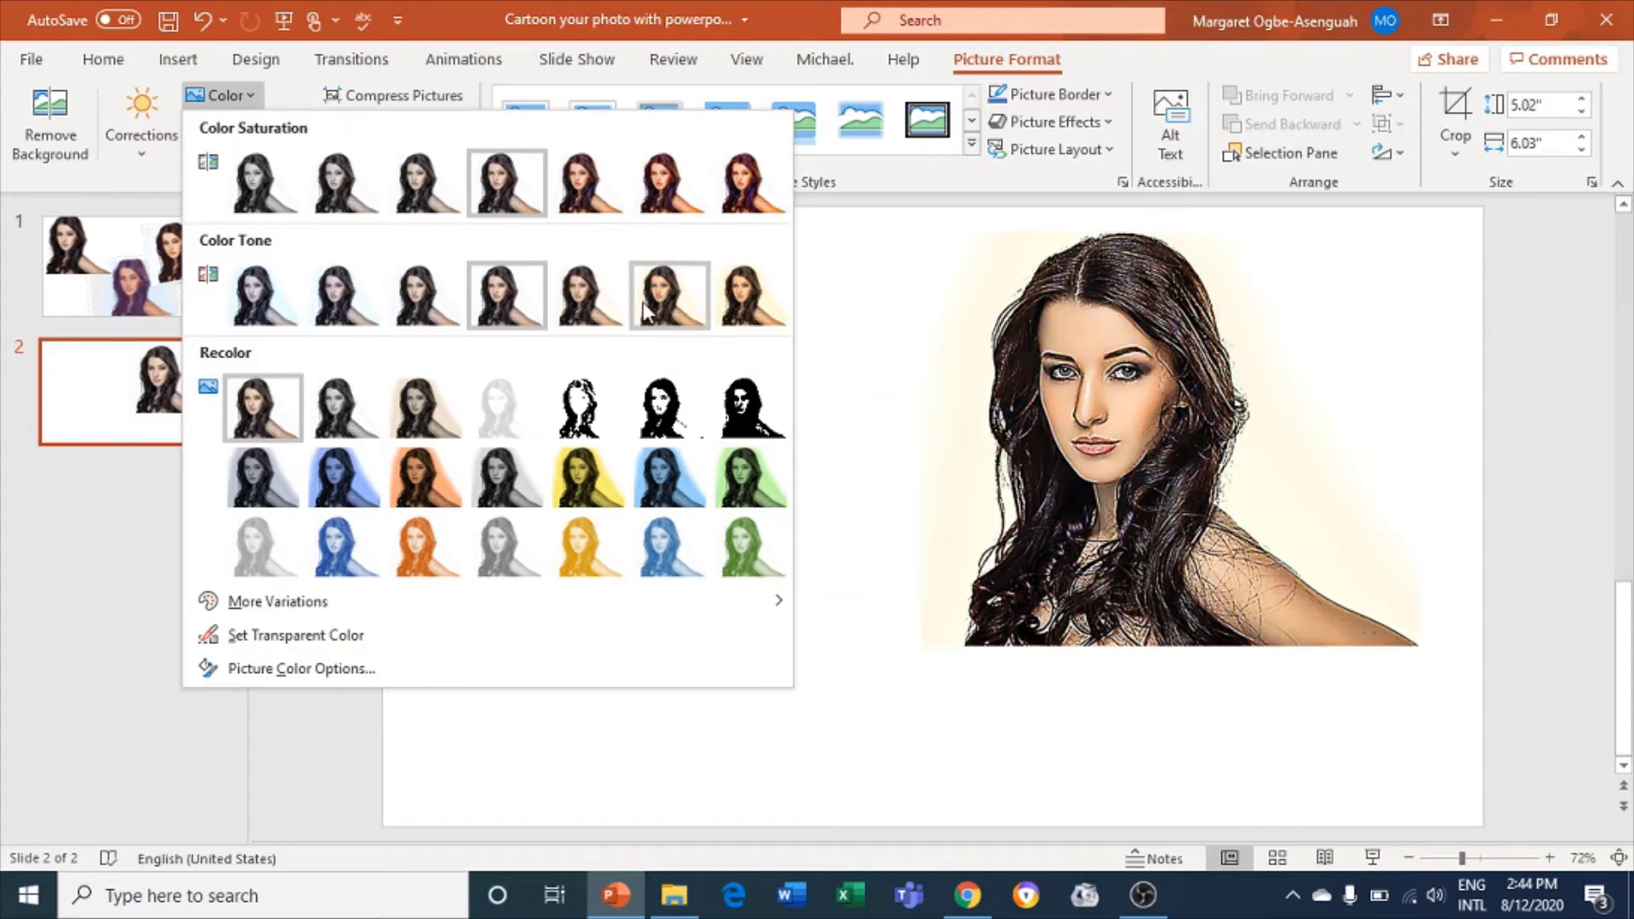
click(1260, 388)
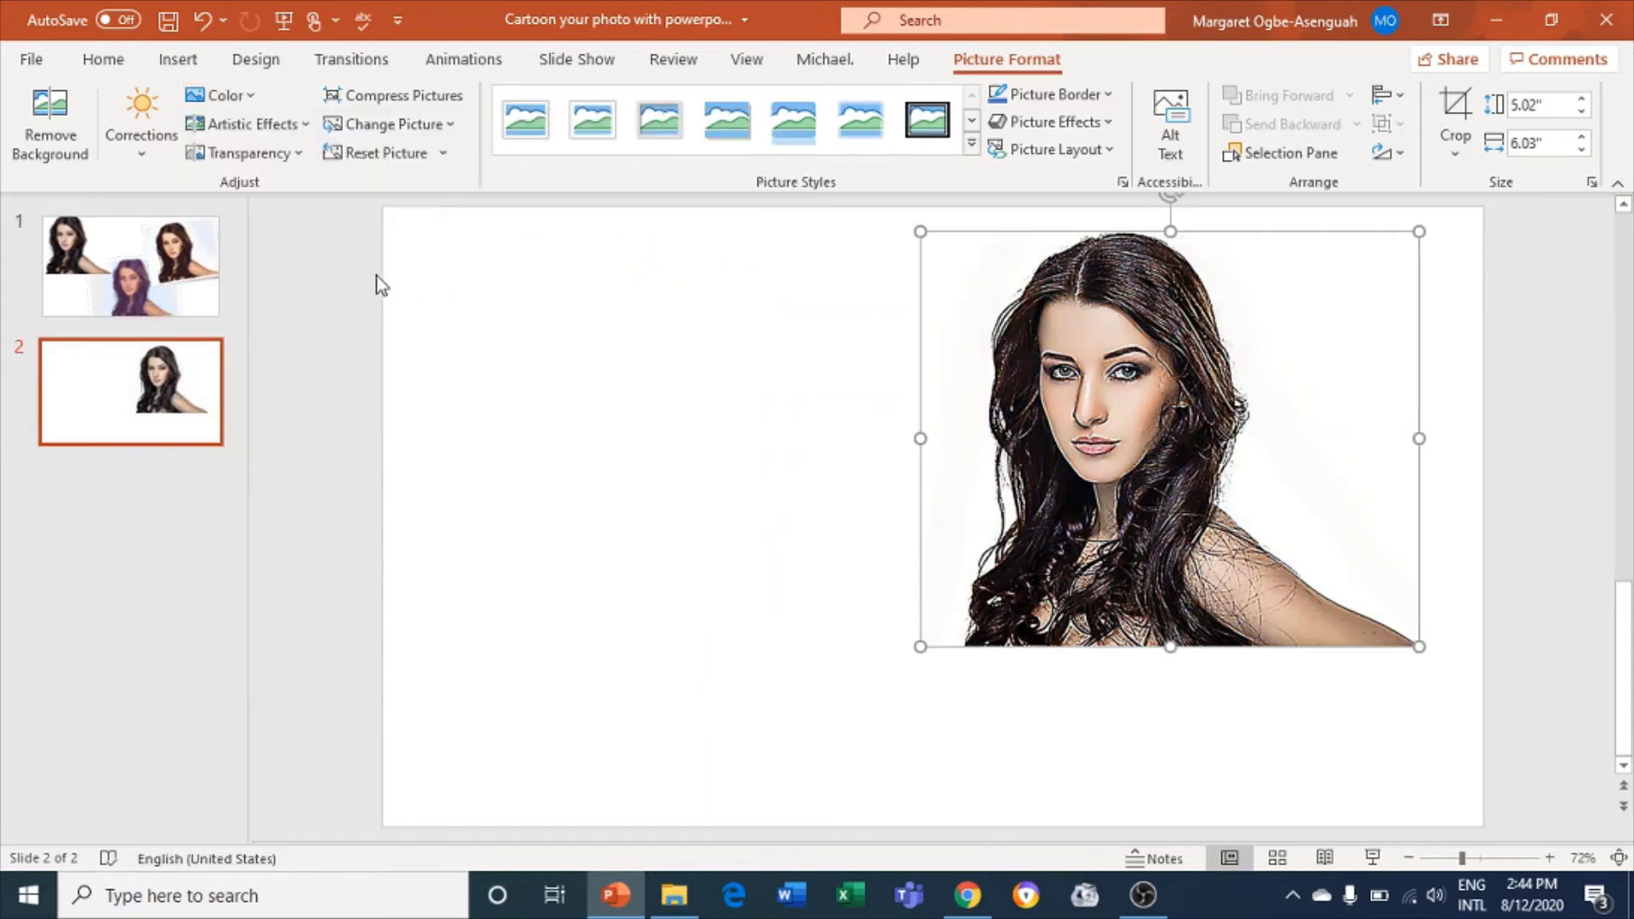
click(75, 280)
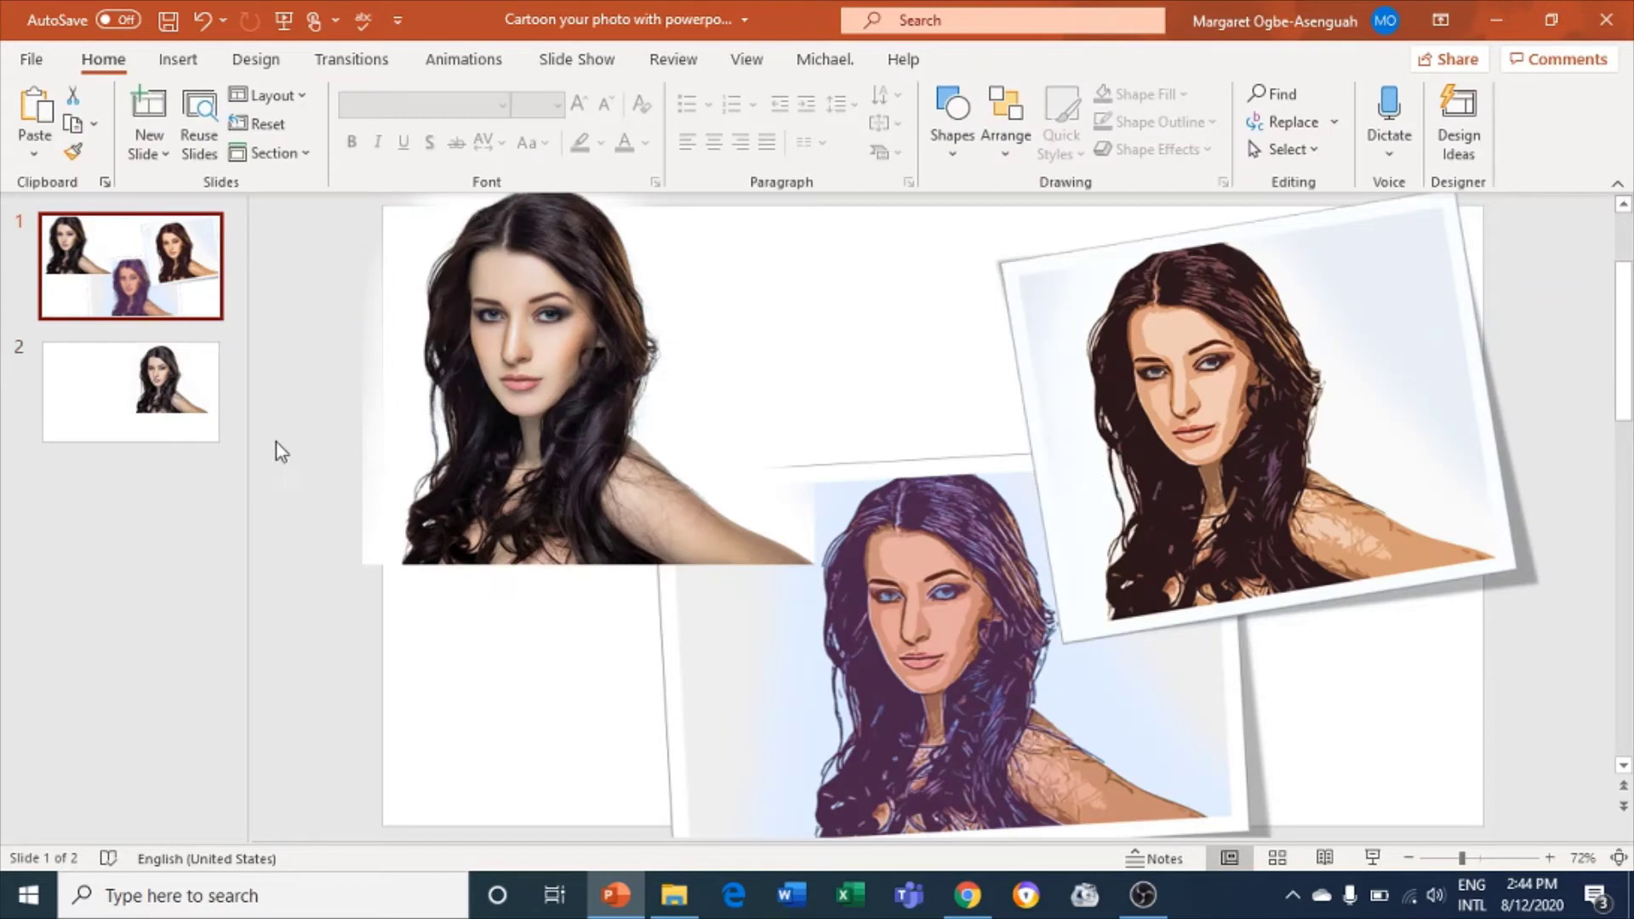
- Apply the Temperature: 7200 K colour tone to the slide 2 portrait
click(162, 350)
click(1060, 434)
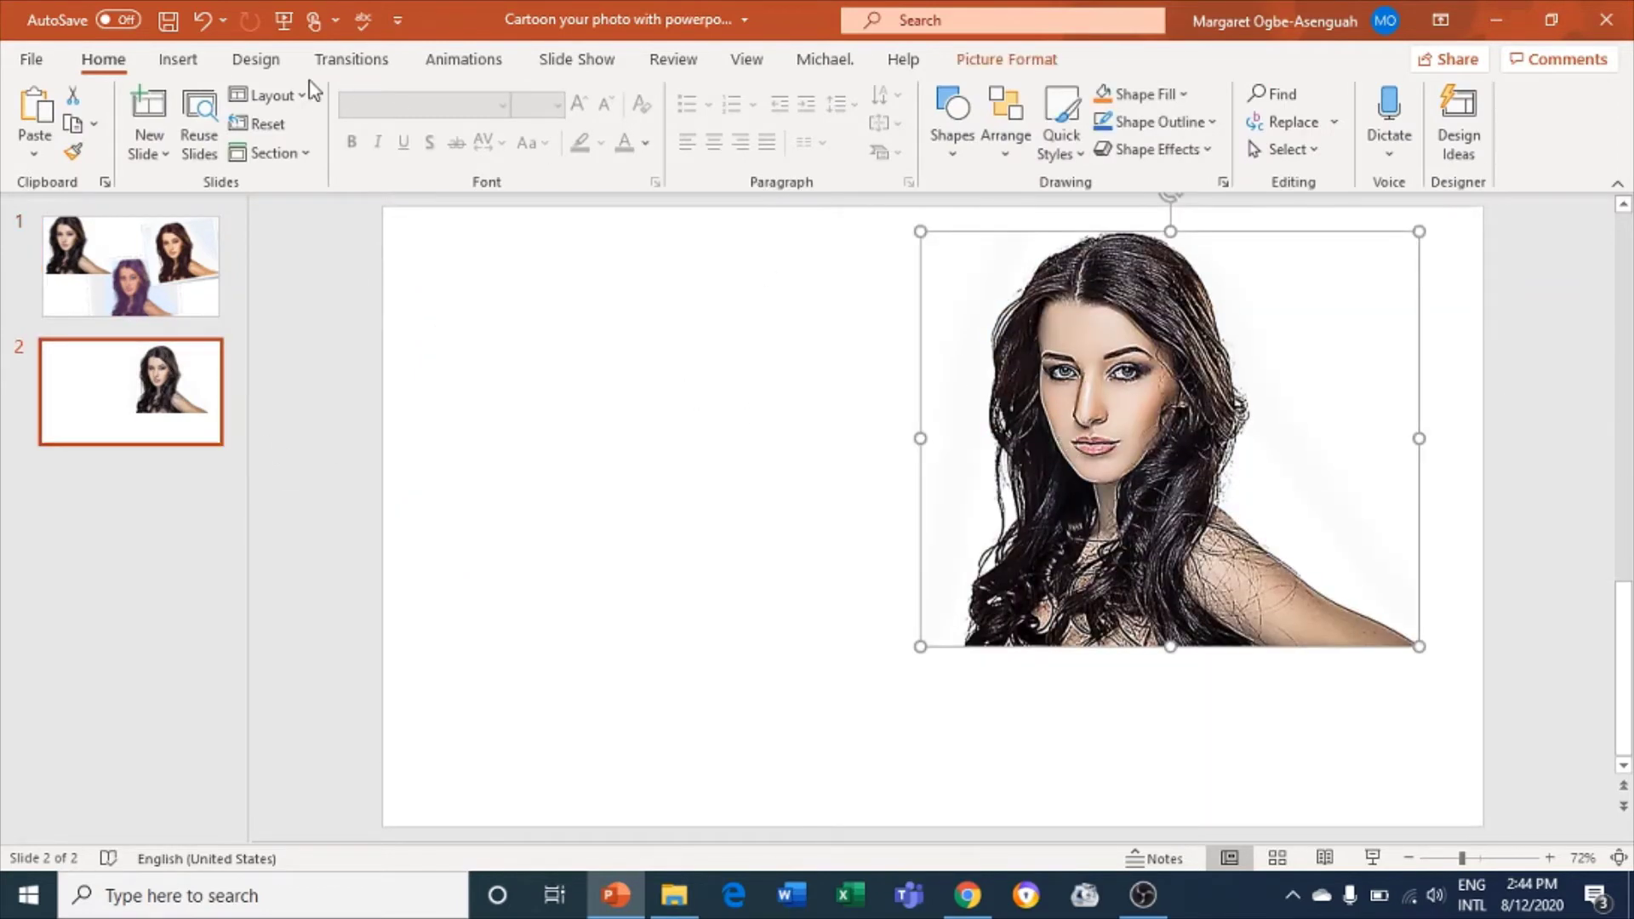
click(1022, 60)
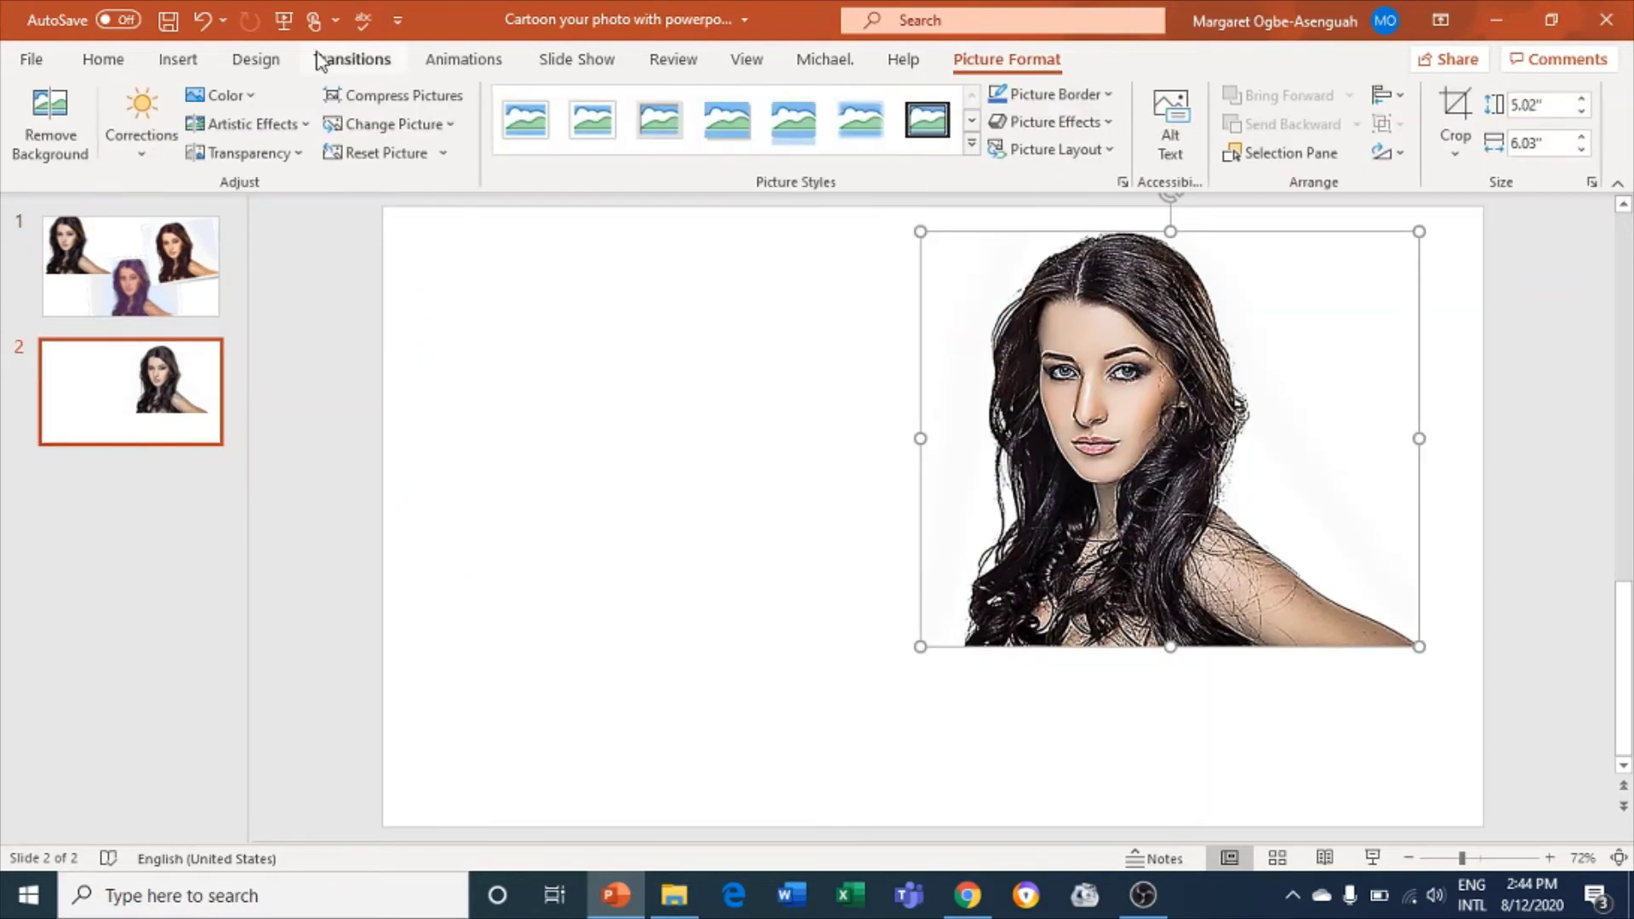
click(223, 95)
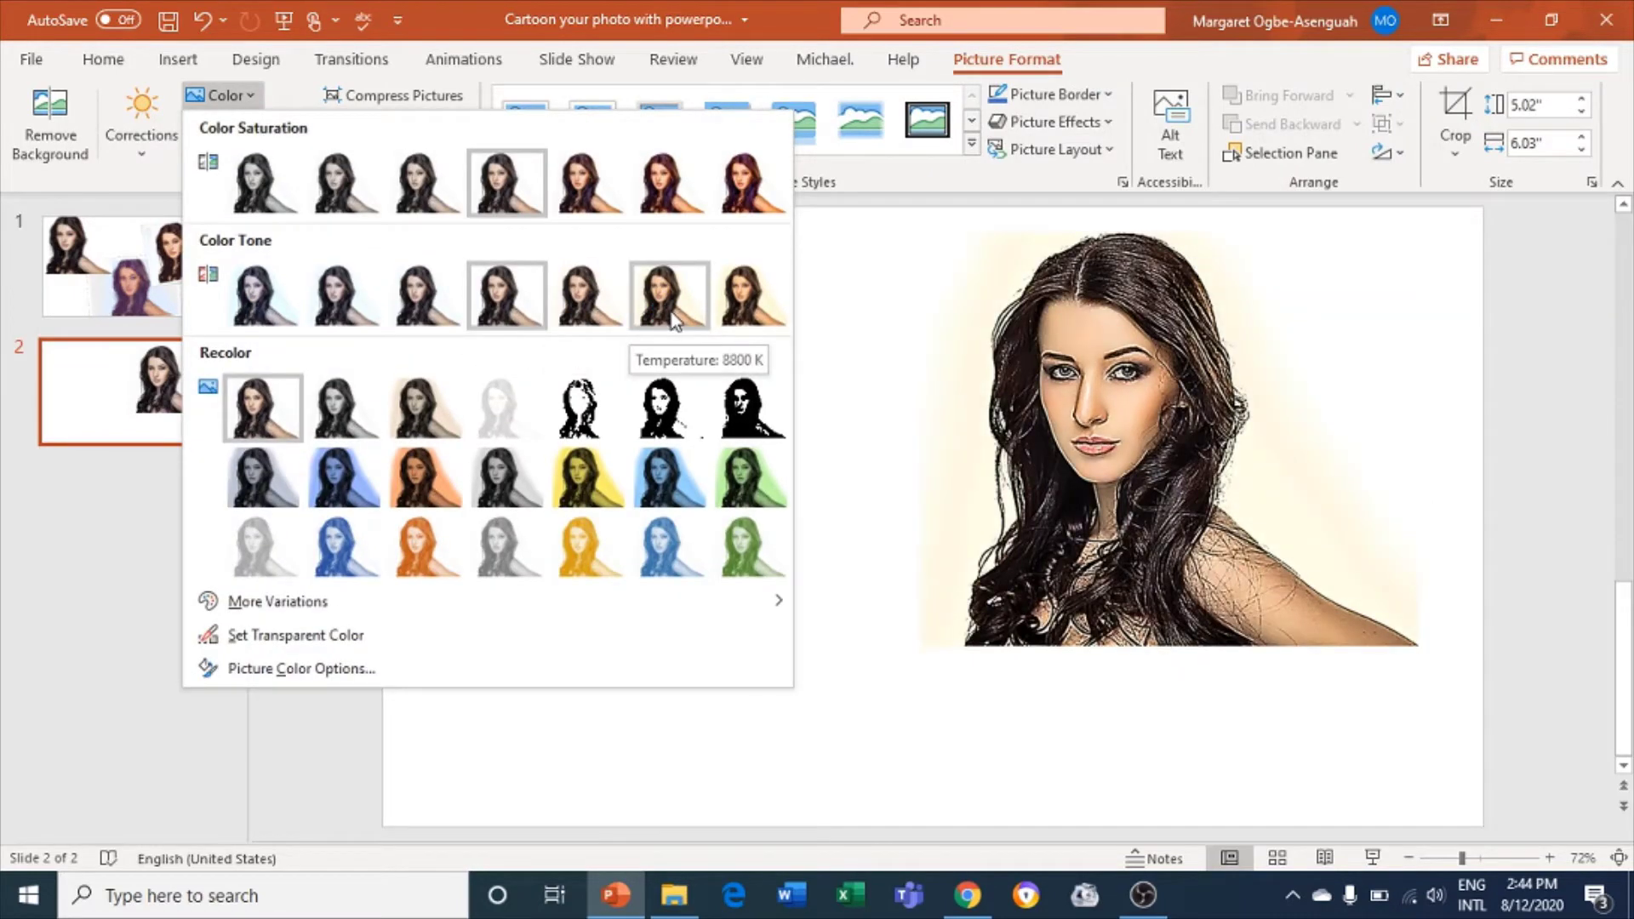
click(576, 315)
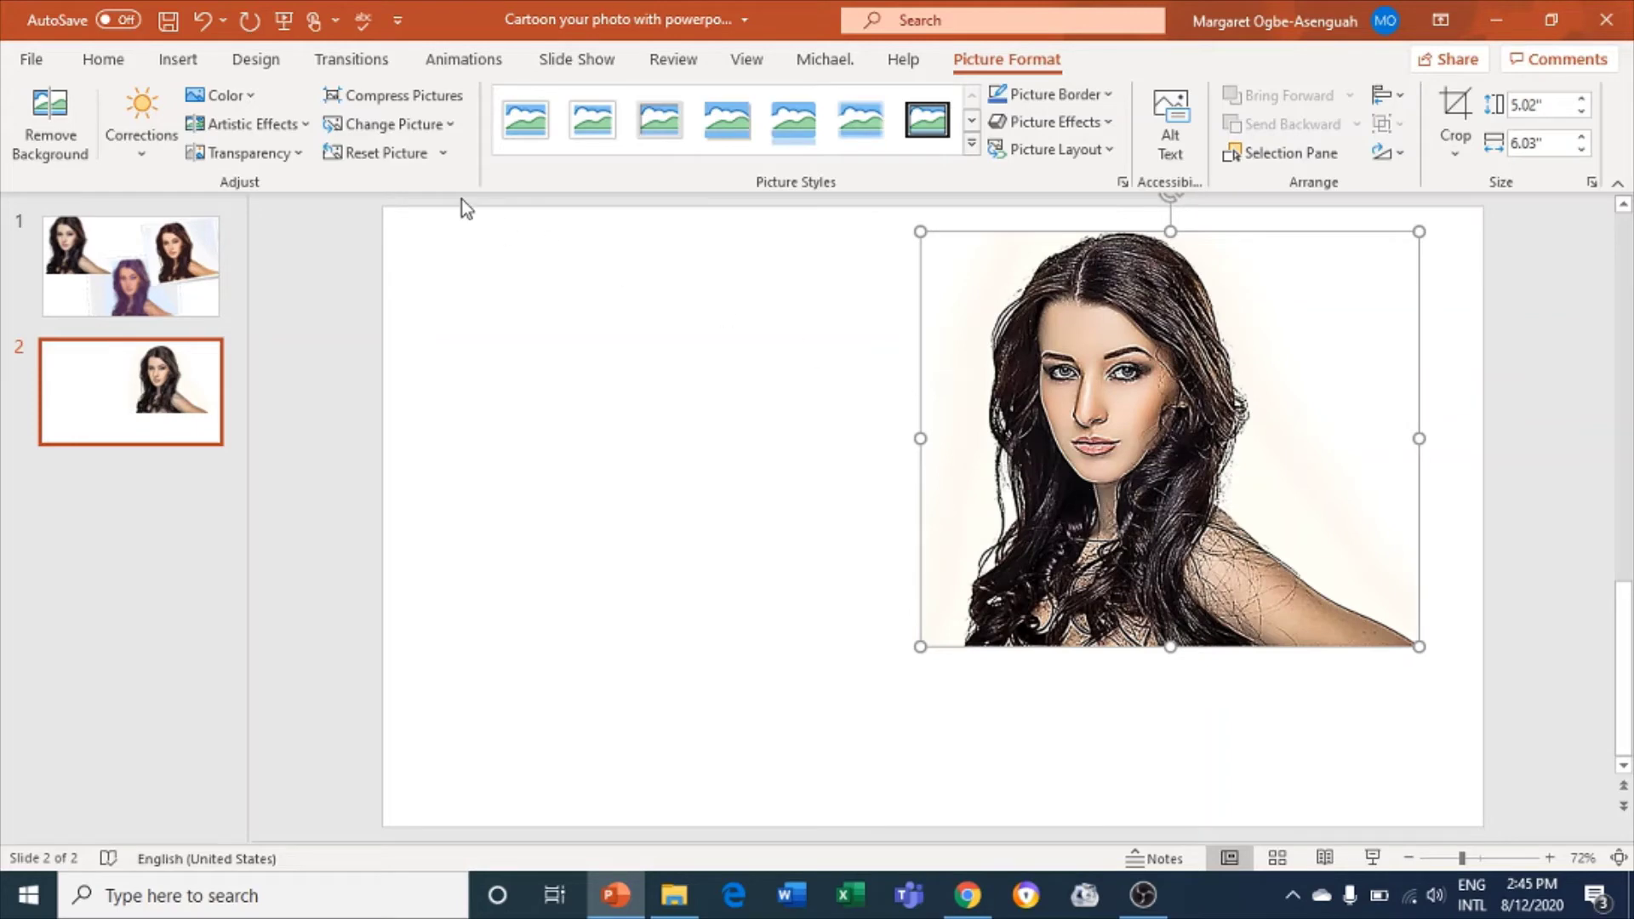
- Apply the Cutout artistic effect to the slide 2 portrait, compare it with slide 1, and reselect it
click(309, 128)
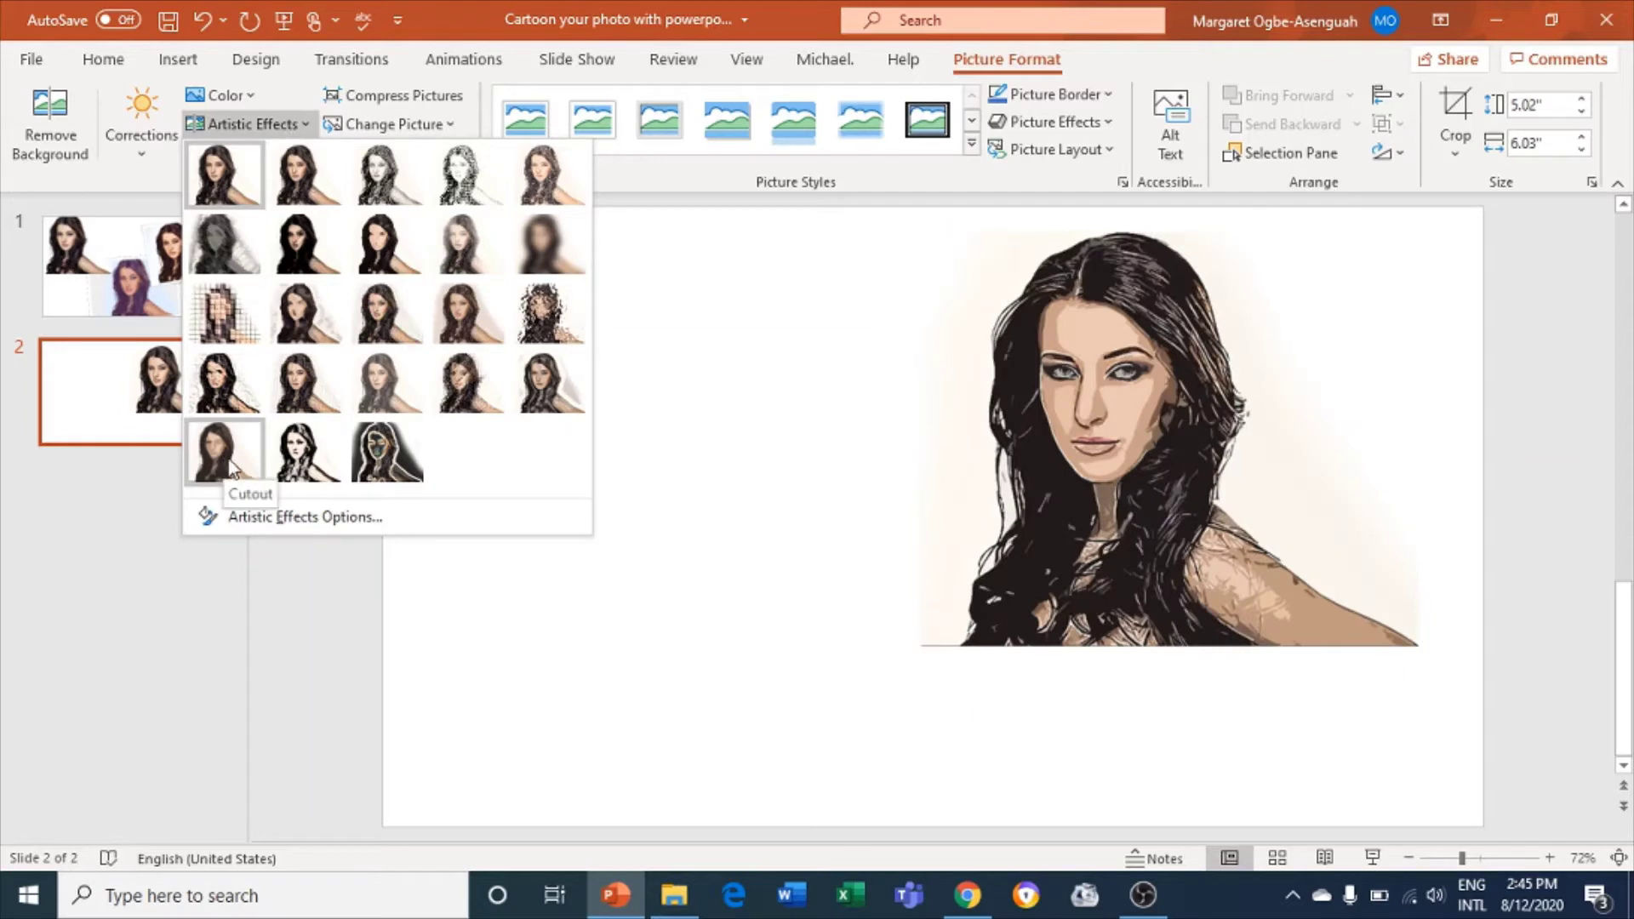
click(228, 458)
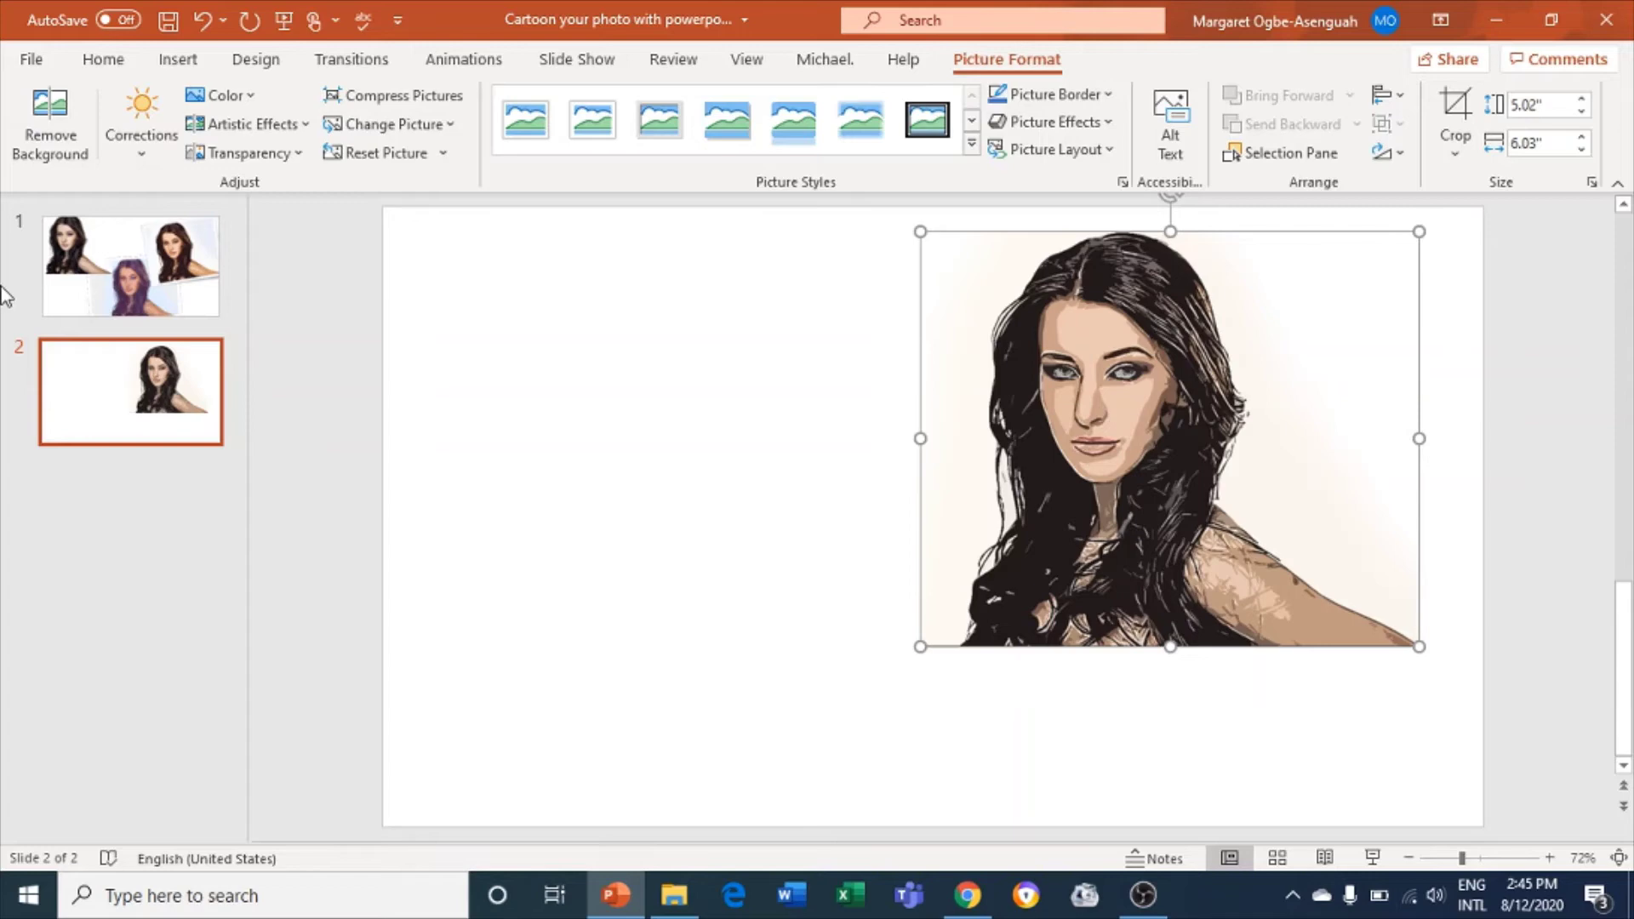
click(74, 296)
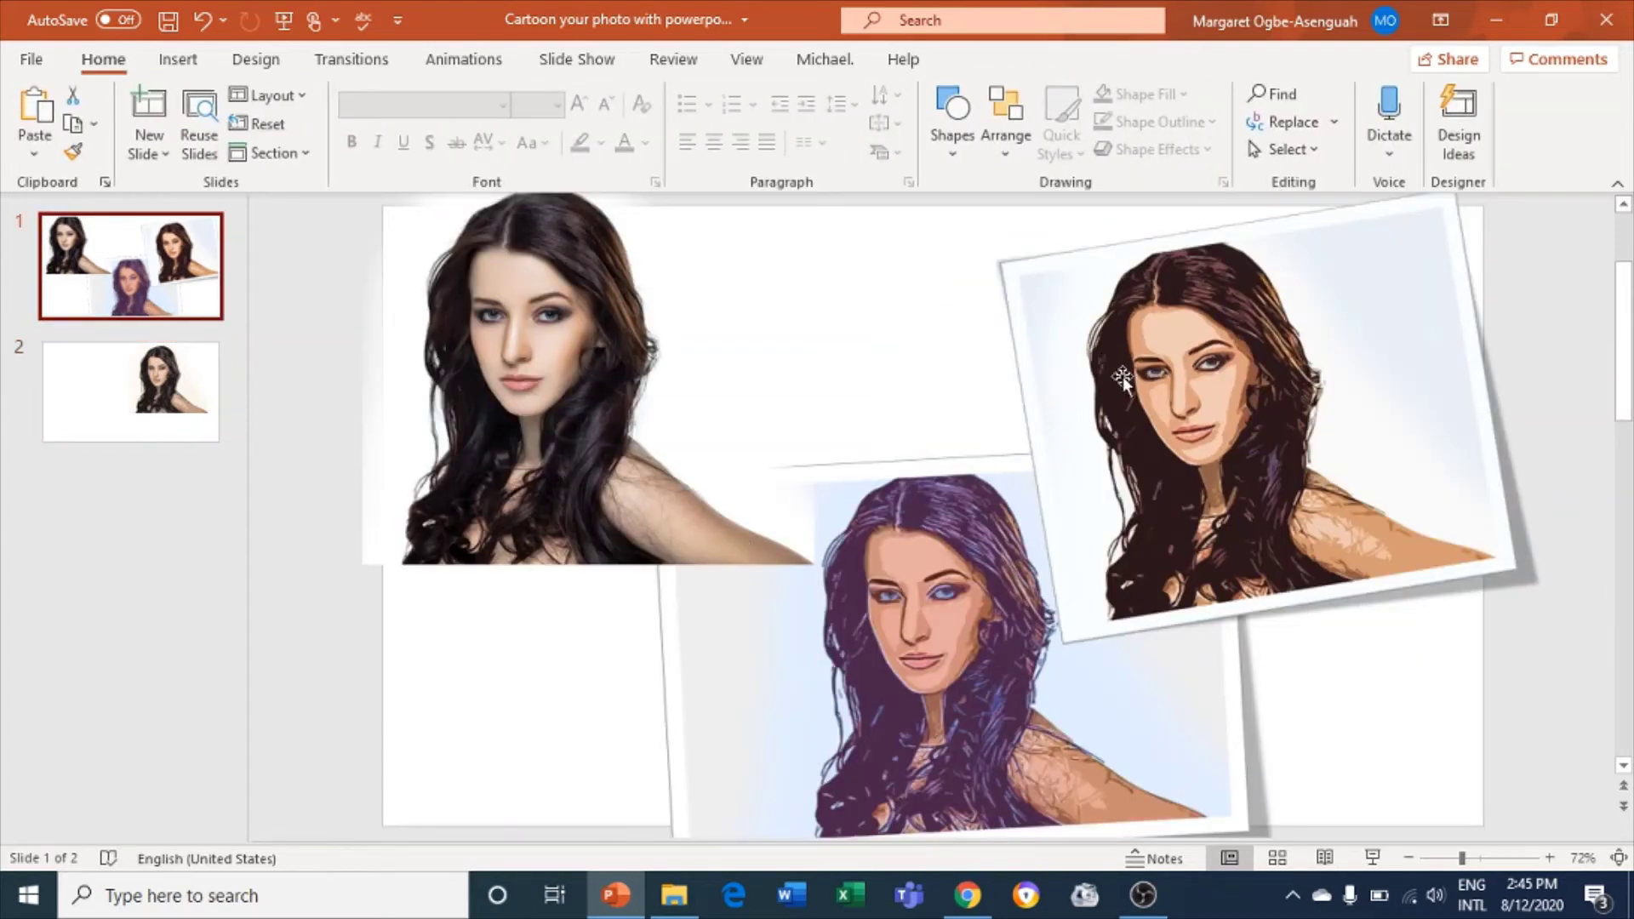
click(1179, 354)
click(130, 392)
click(1259, 285)
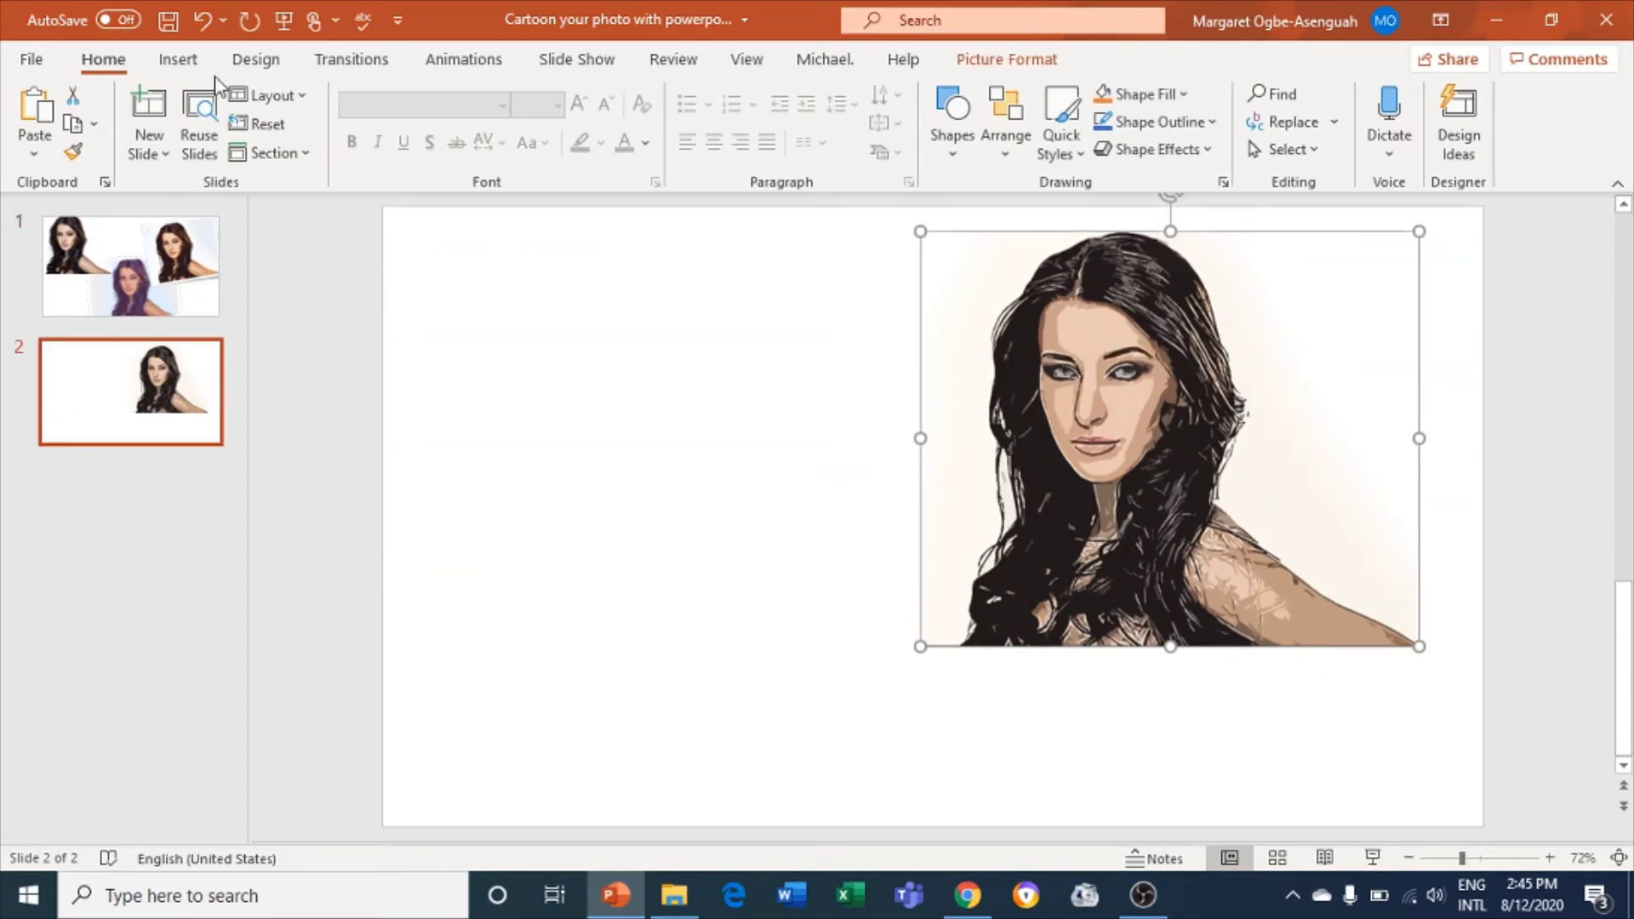
- Set the cartoon portrait's colour saturation to 200% and save the presentation
click(1021, 59)
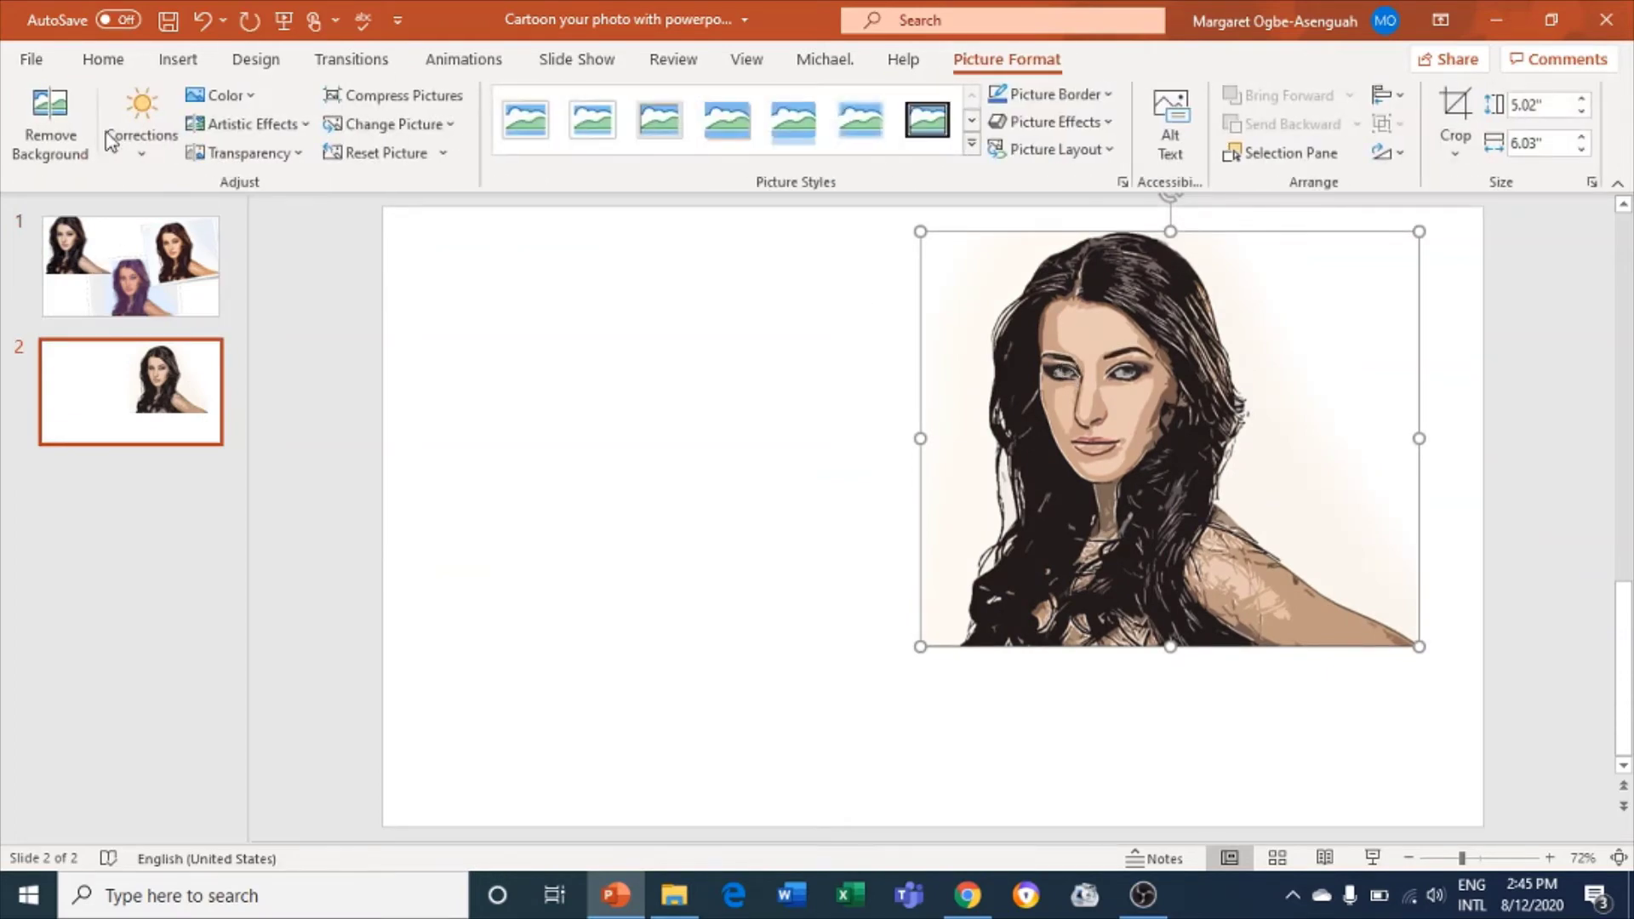
click(243, 95)
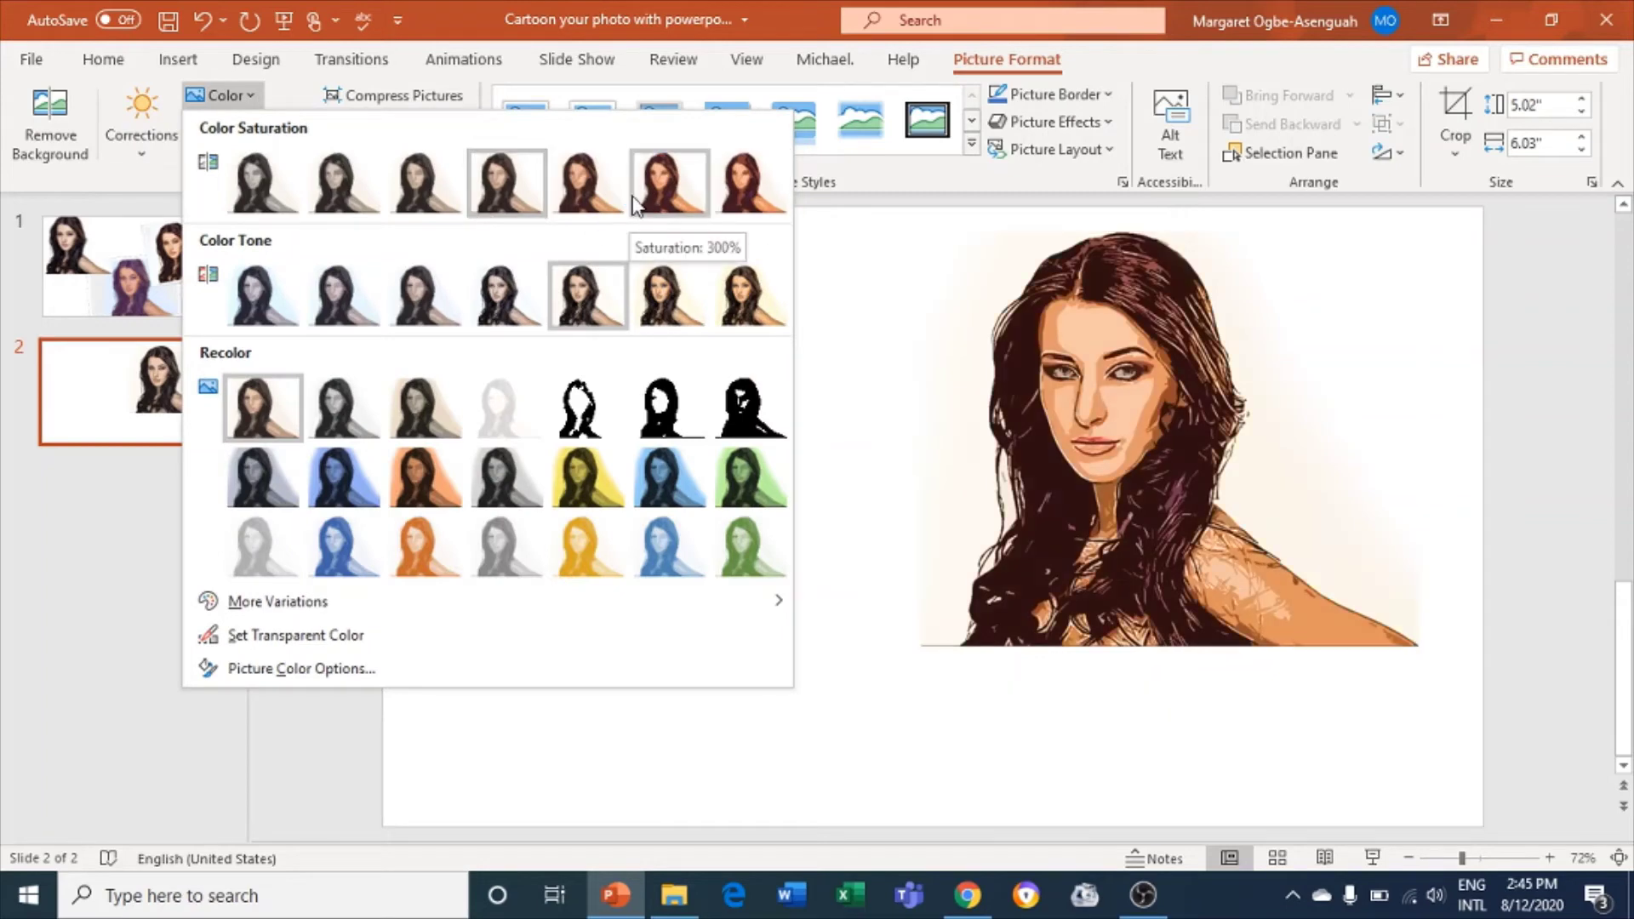
click(581, 177)
click(575, 186)
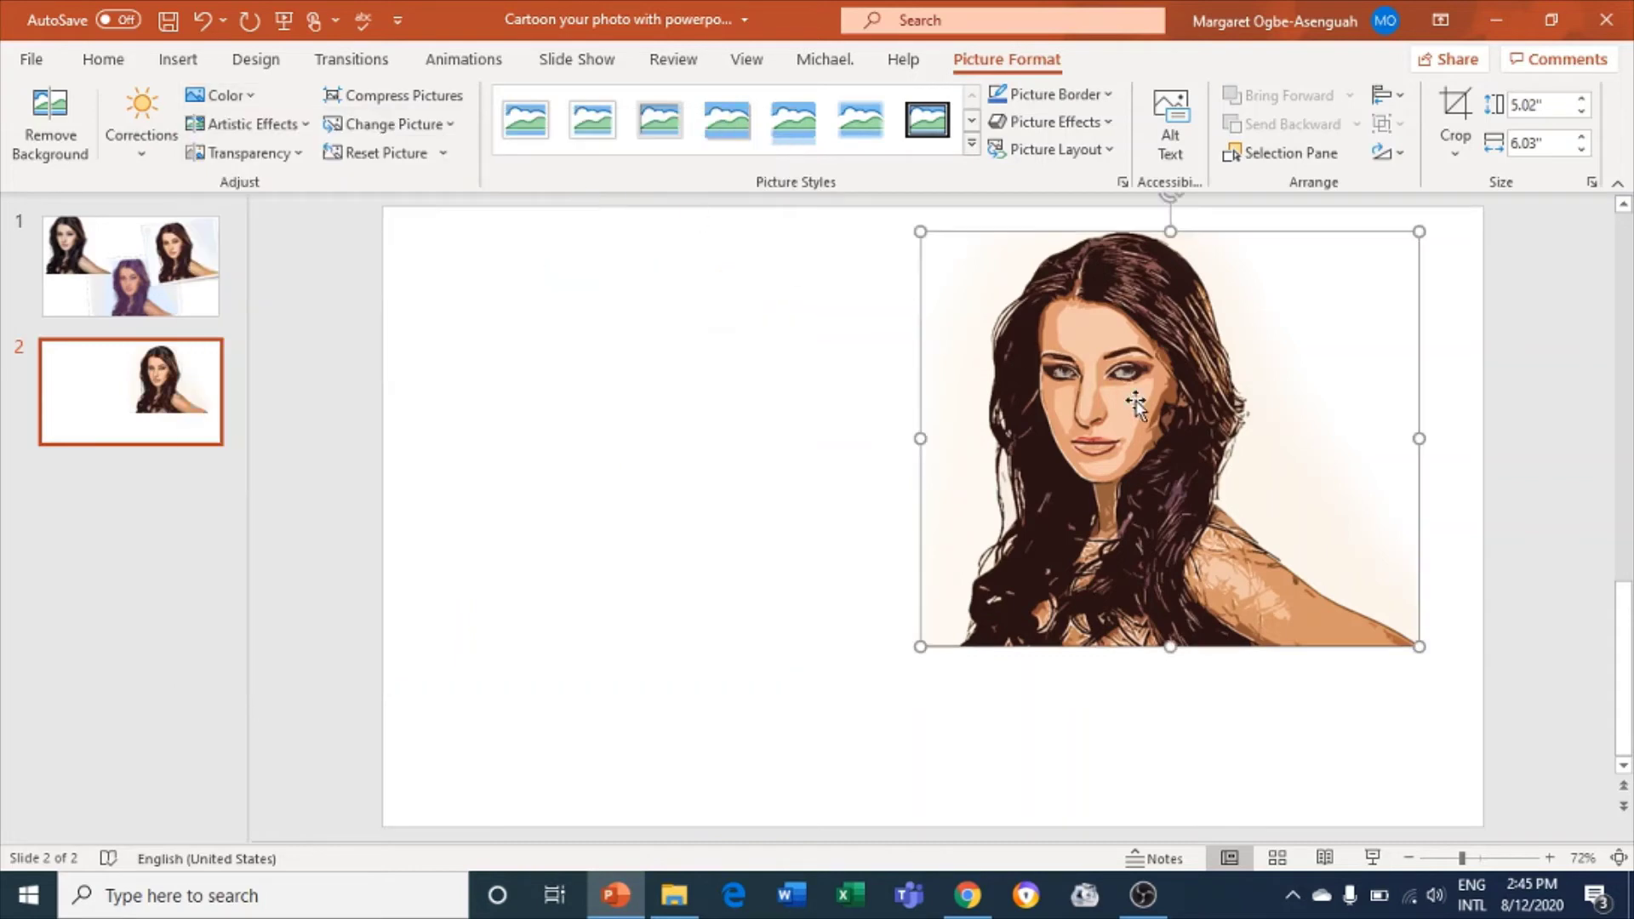
key(ctrl+s)
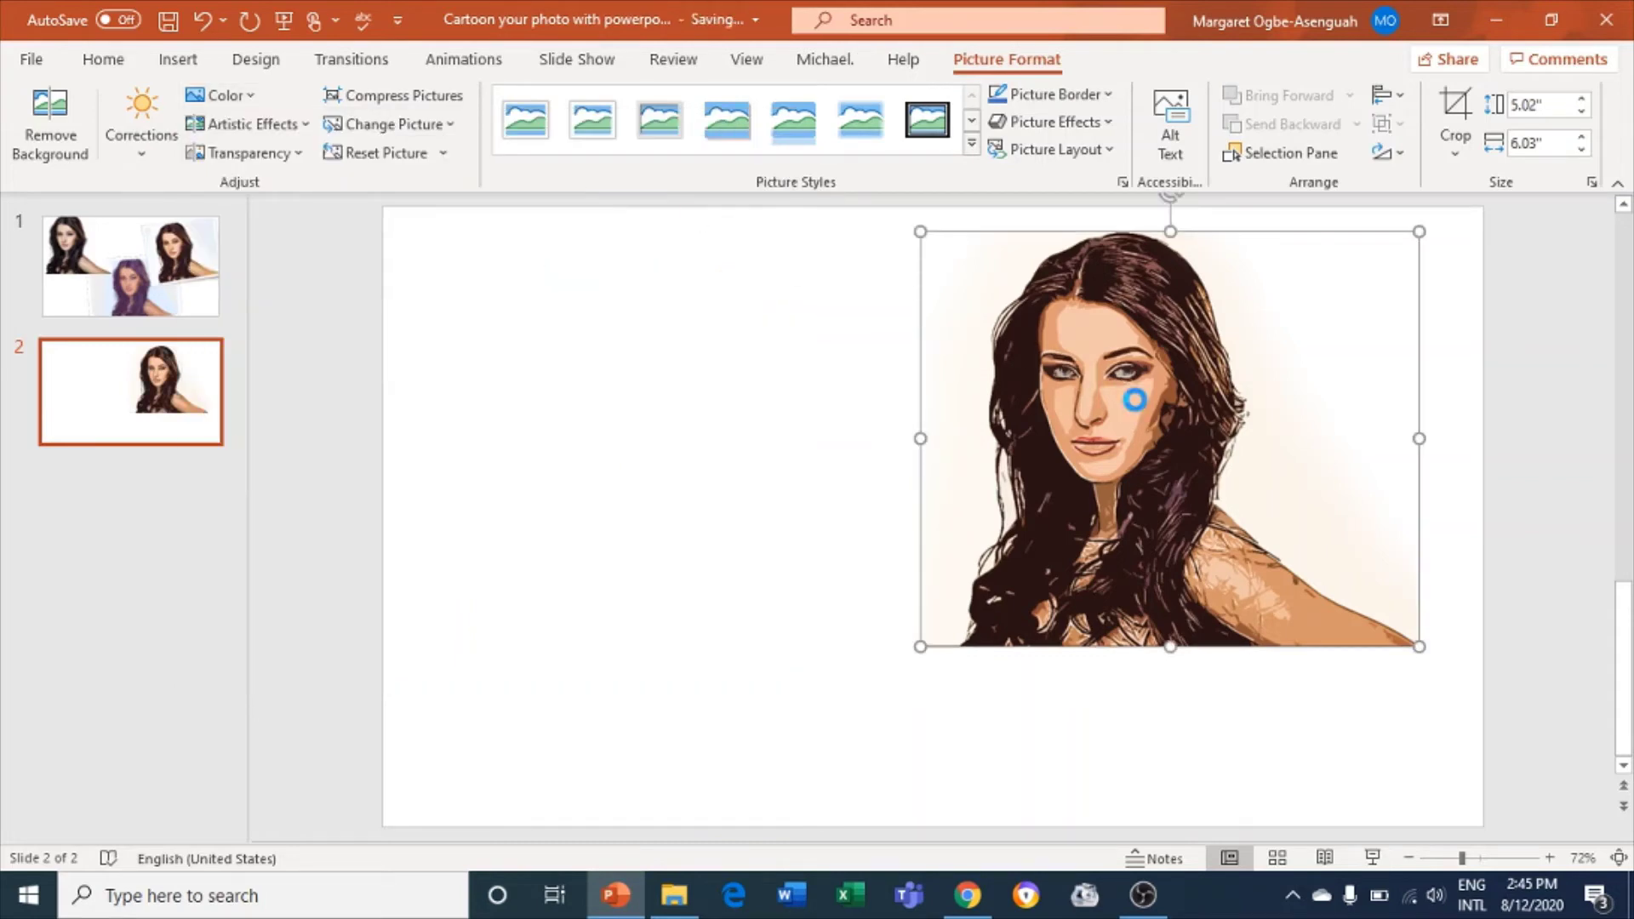
key(Delete)
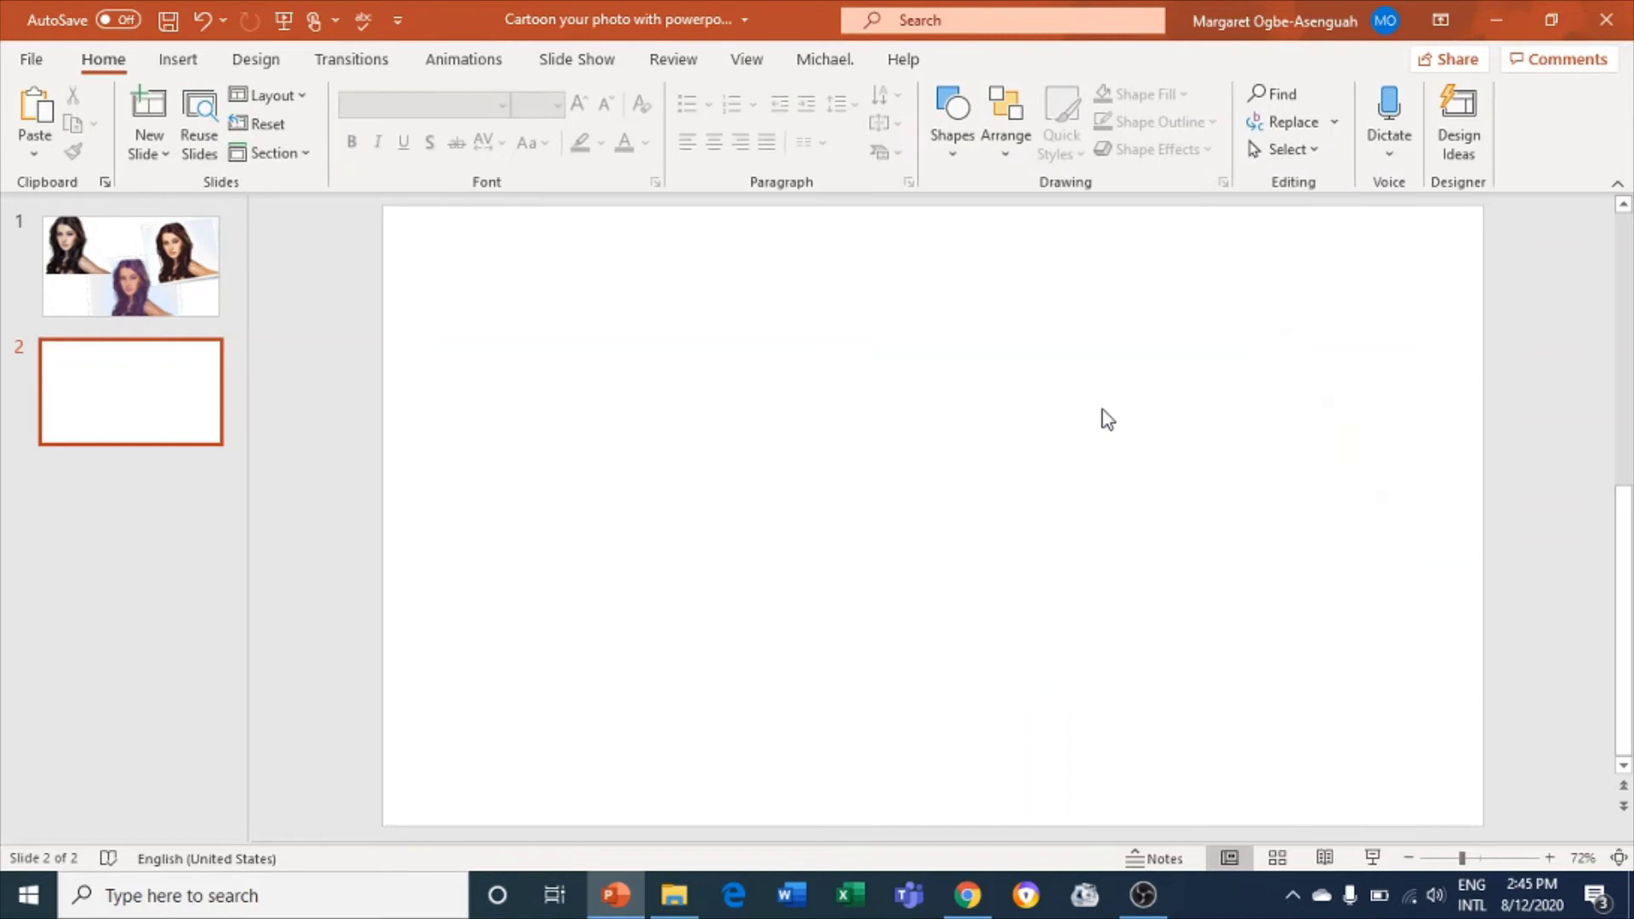
right_click(1083, 410)
click(1180, 465)
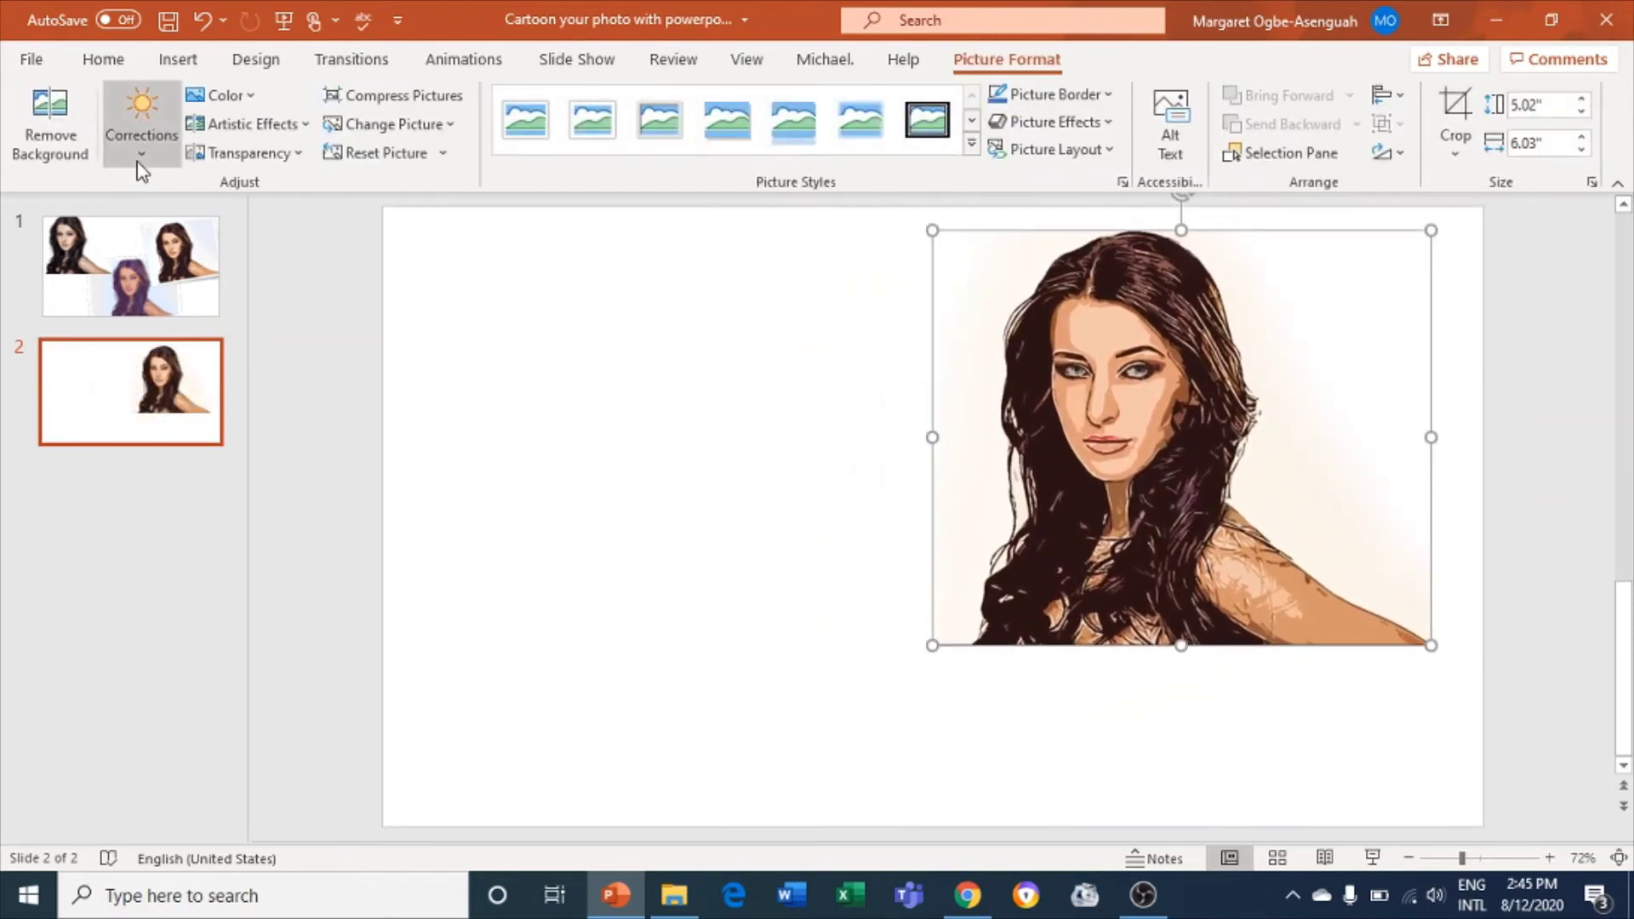
click(143, 134)
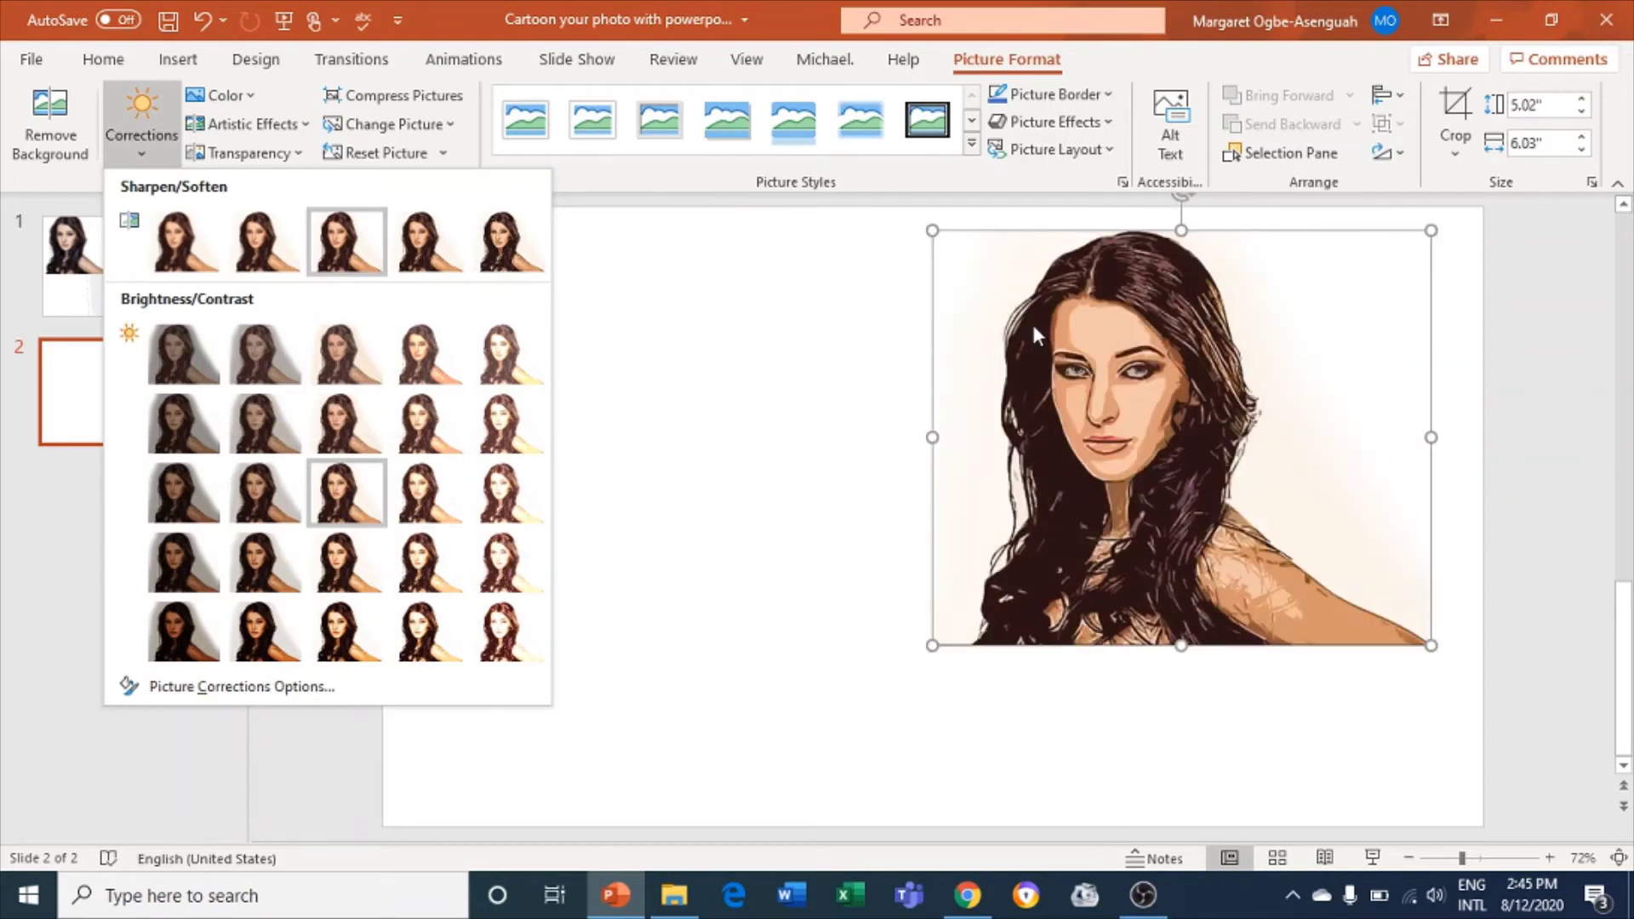
click(1033, 327)
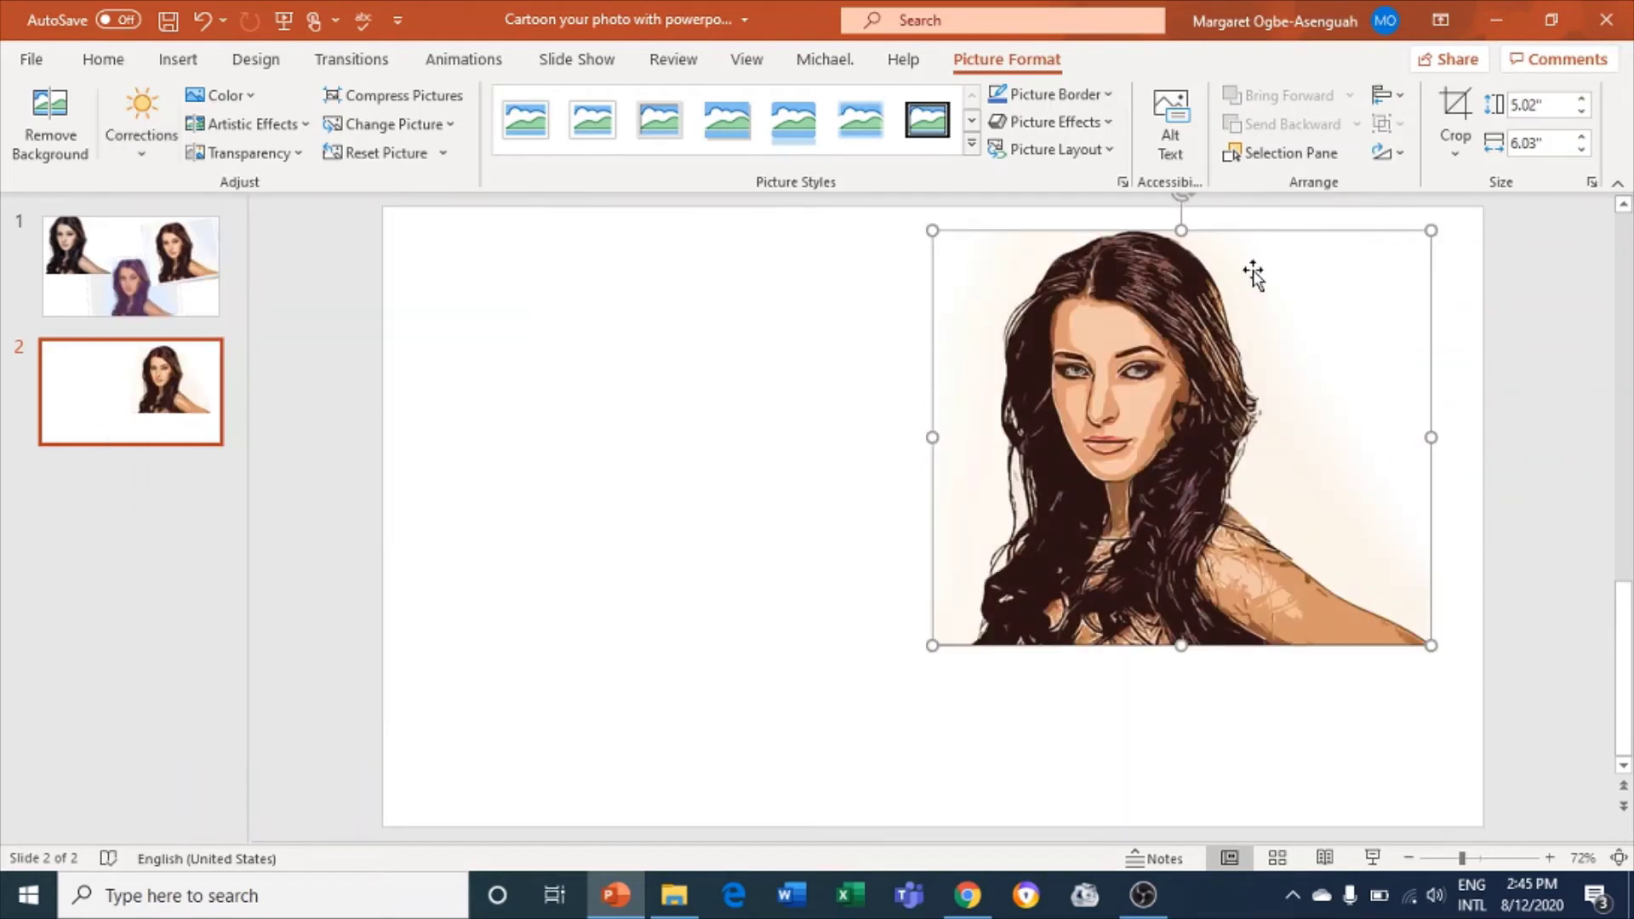
- Apply the Temperature: 5300 K tone, then select slide 1's original photo and return to slide 2
click(249, 95)
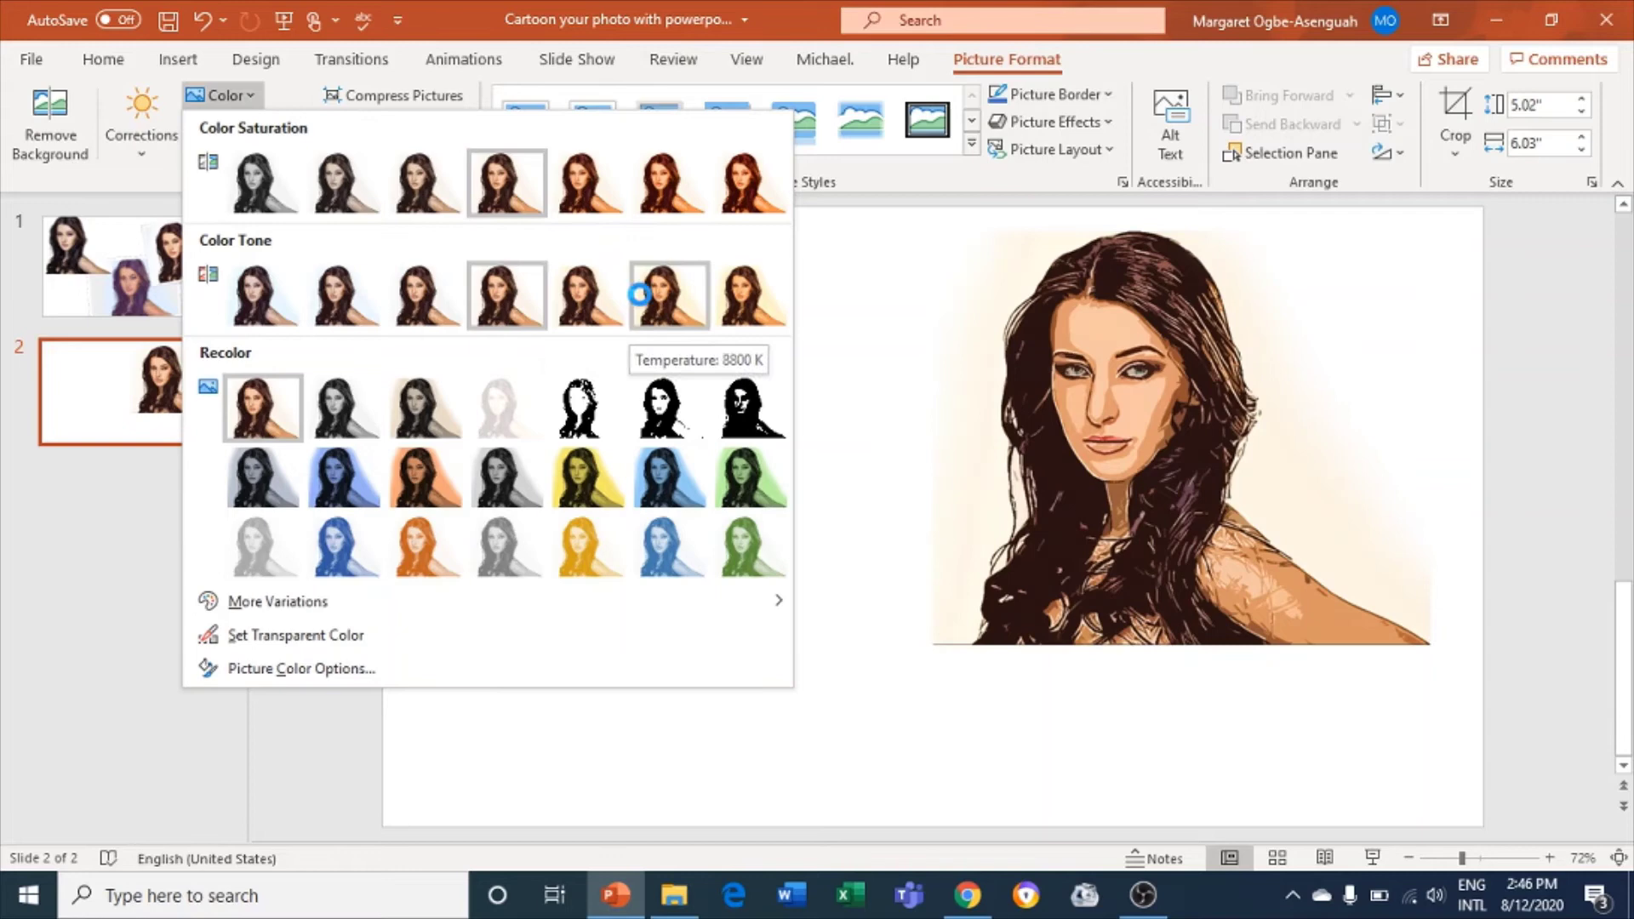
click(358, 315)
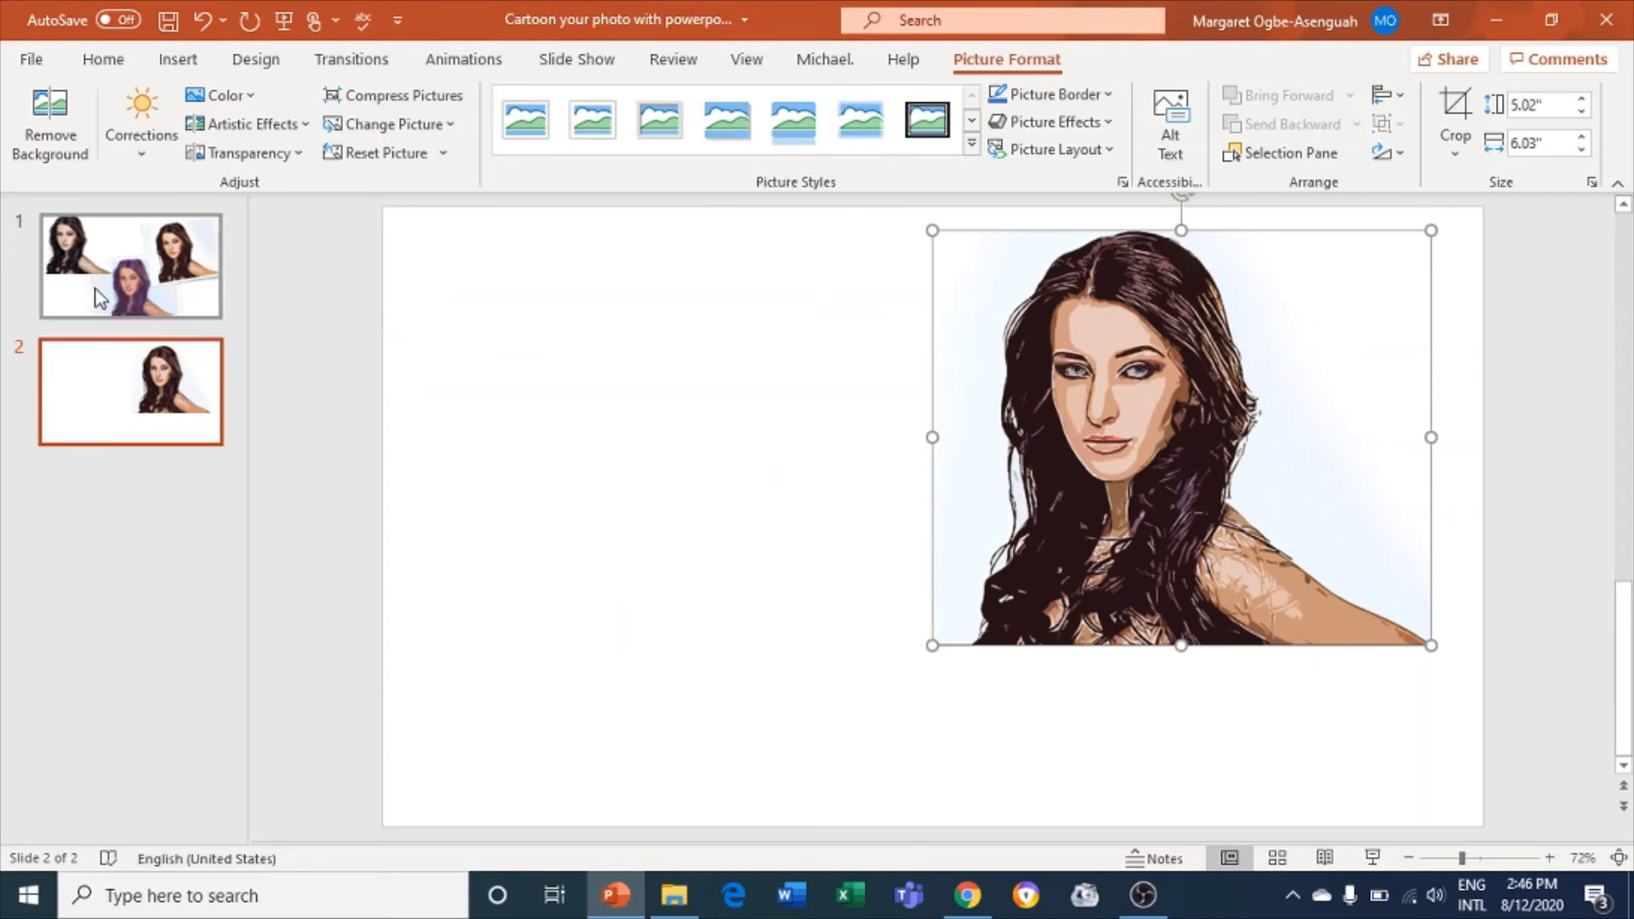
click(97, 289)
click(464, 361)
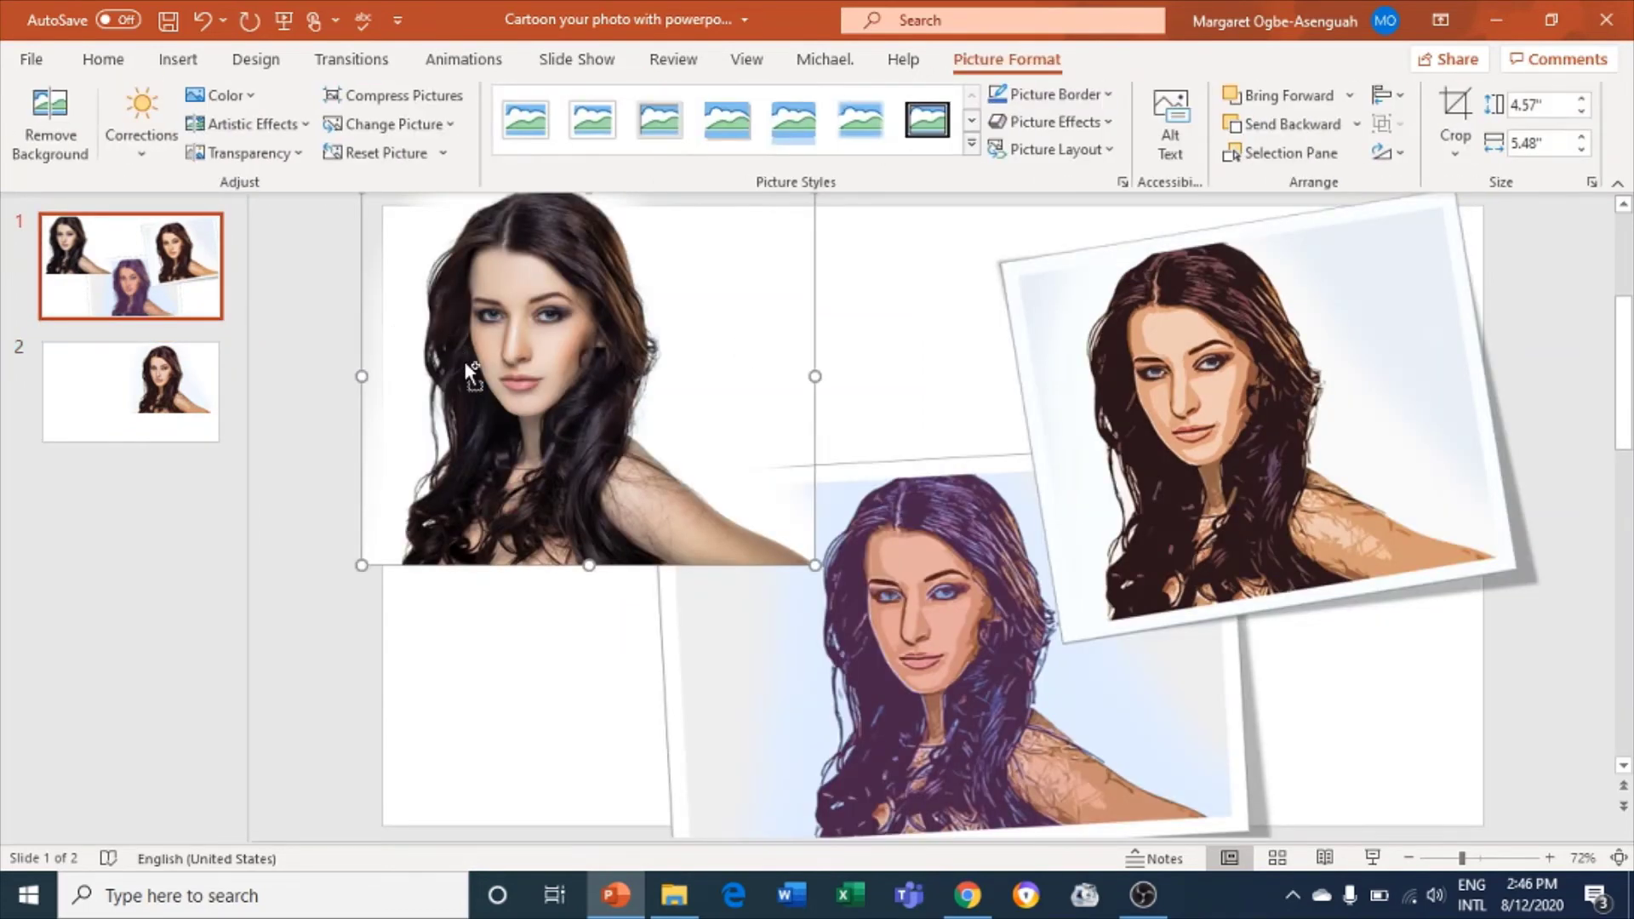
click(138, 420)
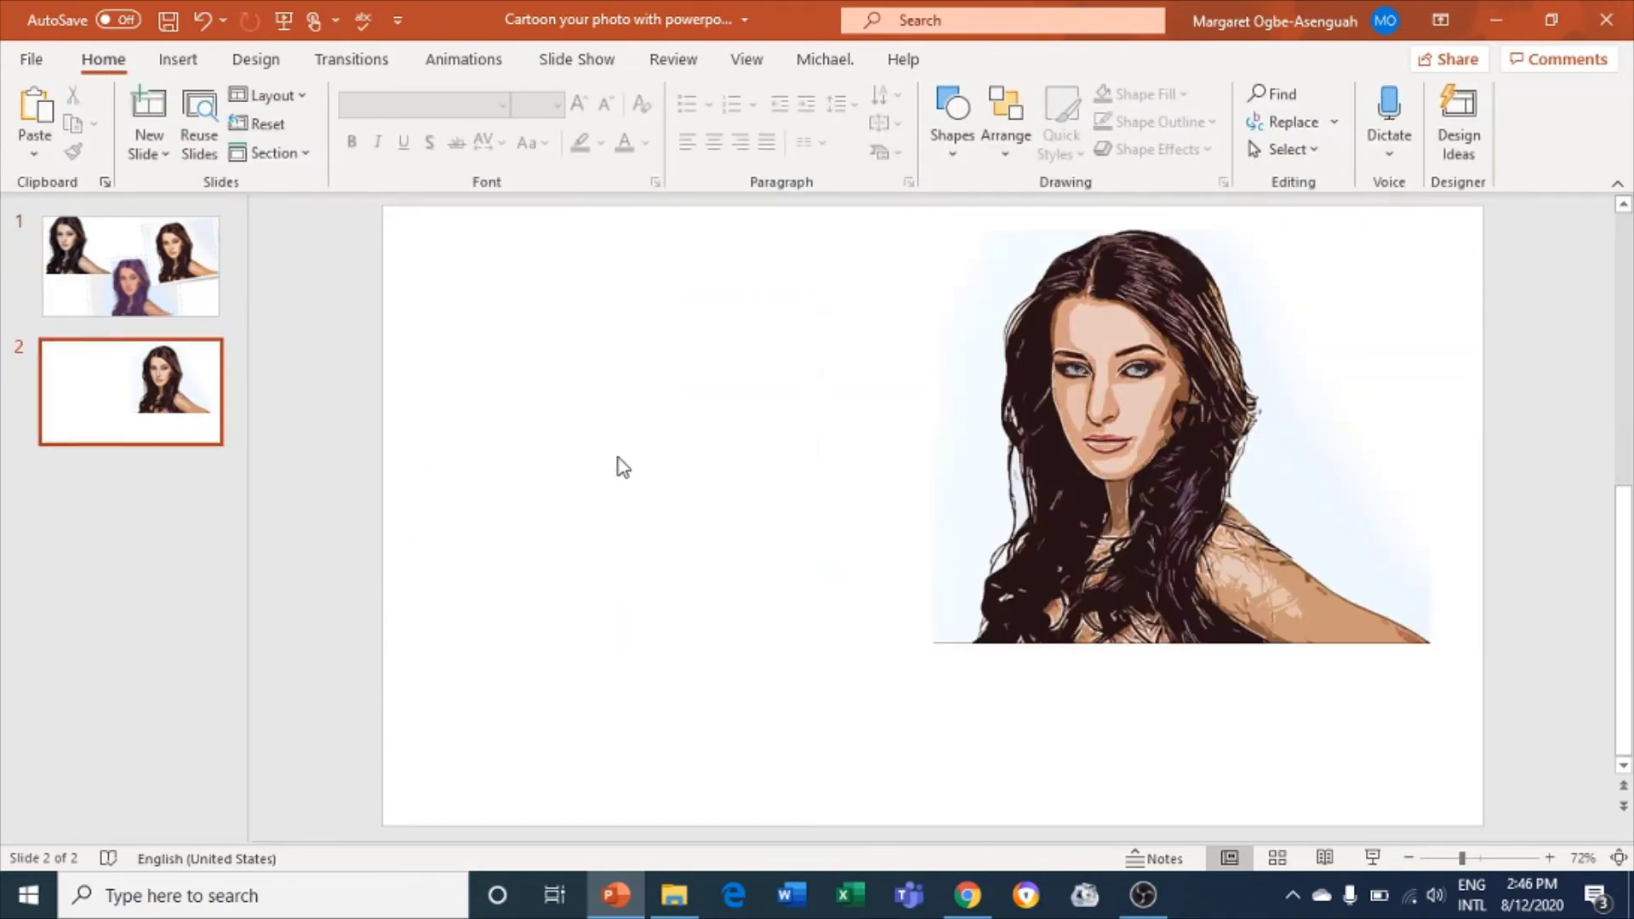
- Paste the original photo left of the cartoon, close Design Ideas, and nudge slide 1's tilted cartoon left
key(ctrl+v)
drag(598, 393, 687, 448)
click(1098, 498)
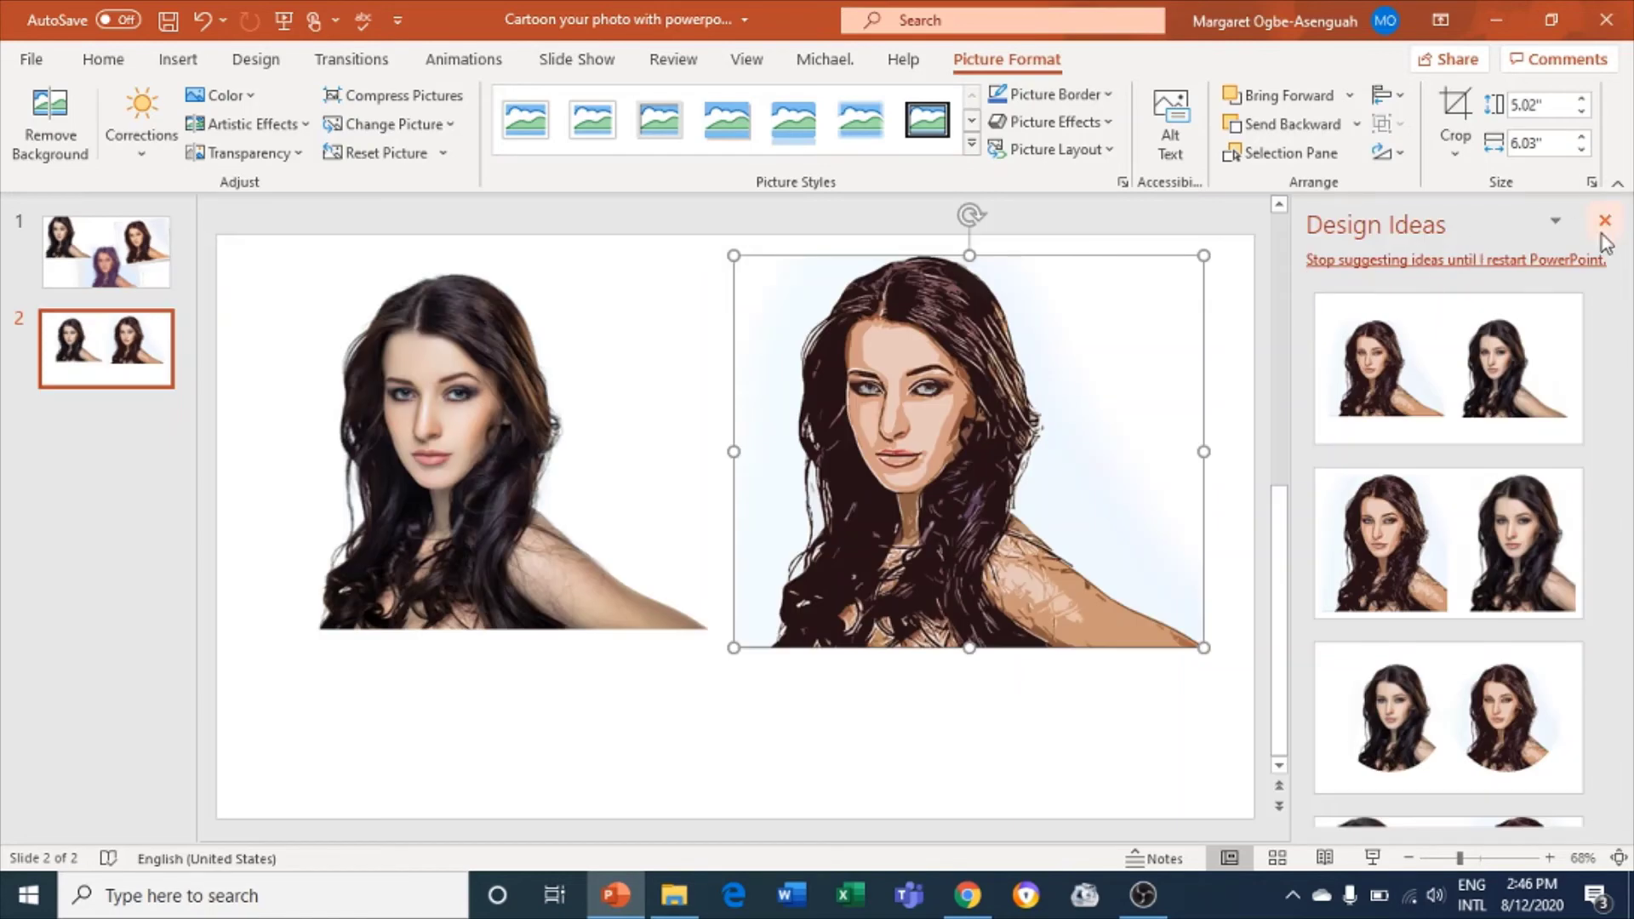
click(1605, 222)
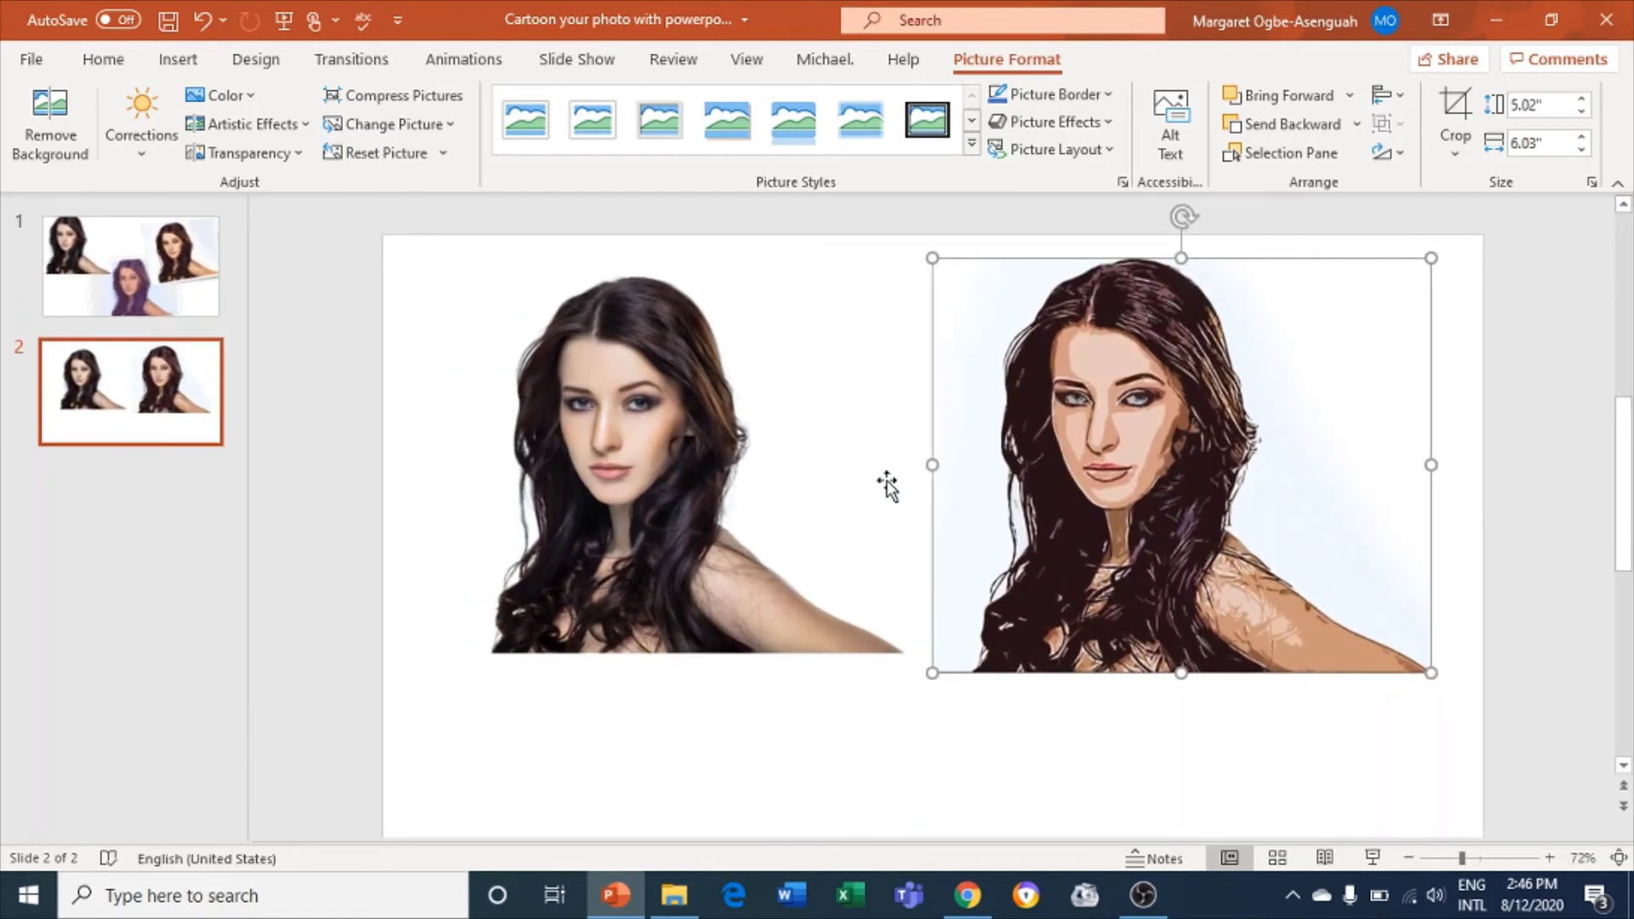
click(83, 299)
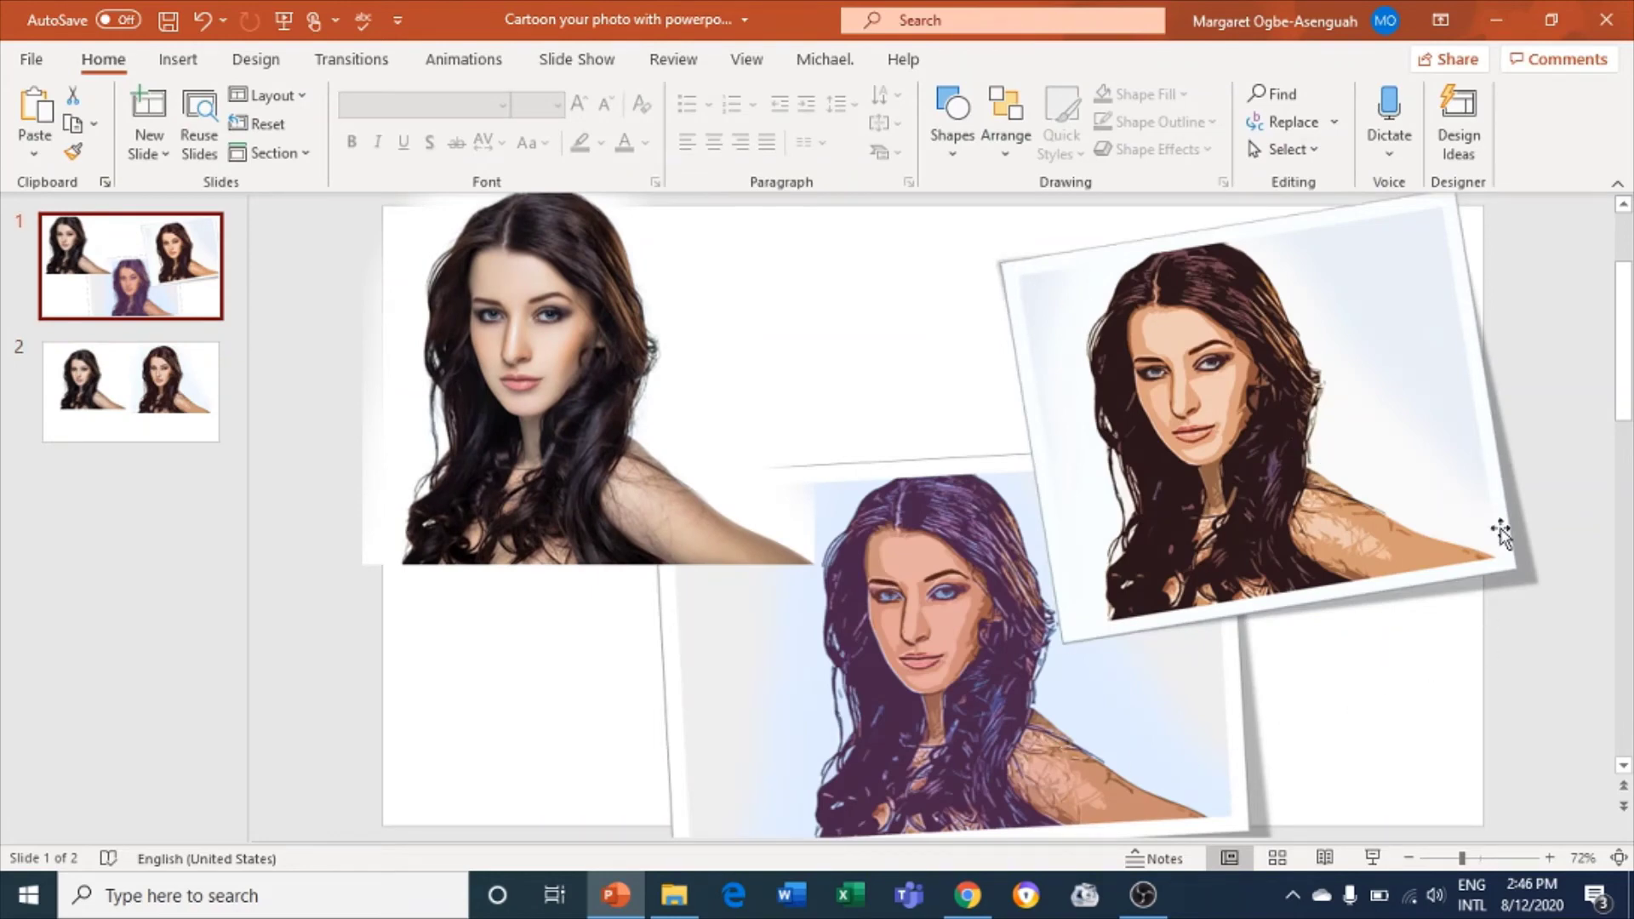
drag(1372, 485, 1274, 423)
- Give the slide 2 cartoon the Rotated, White picture style, then reposition and adjust its tilt
click(130, 392)
click(1166, 481)
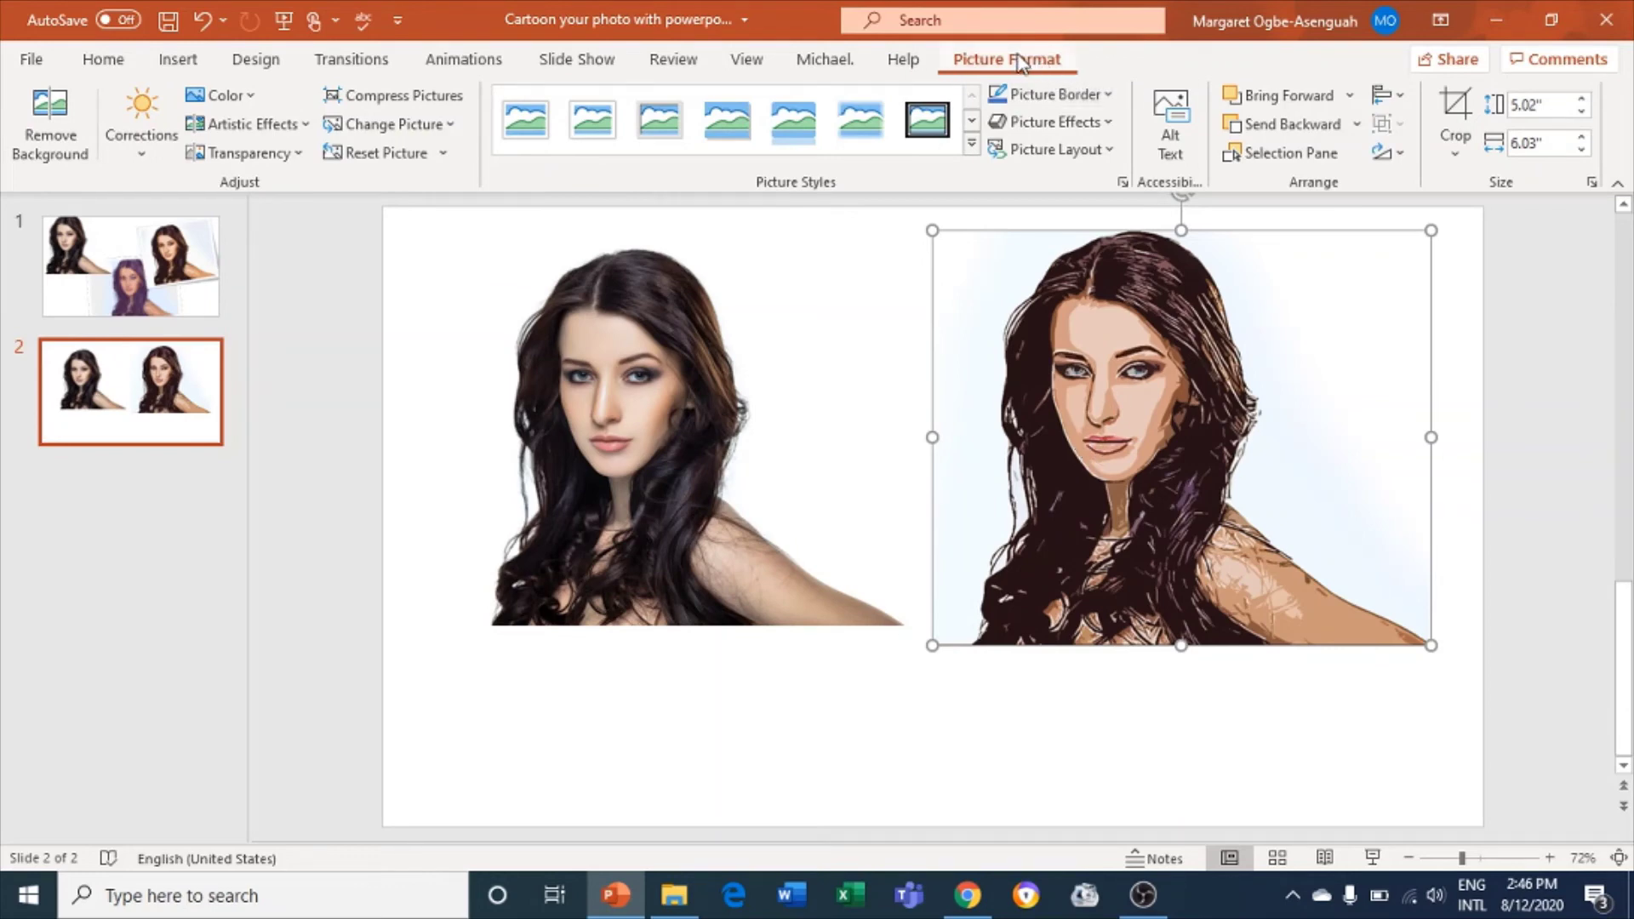
click(970, 153)
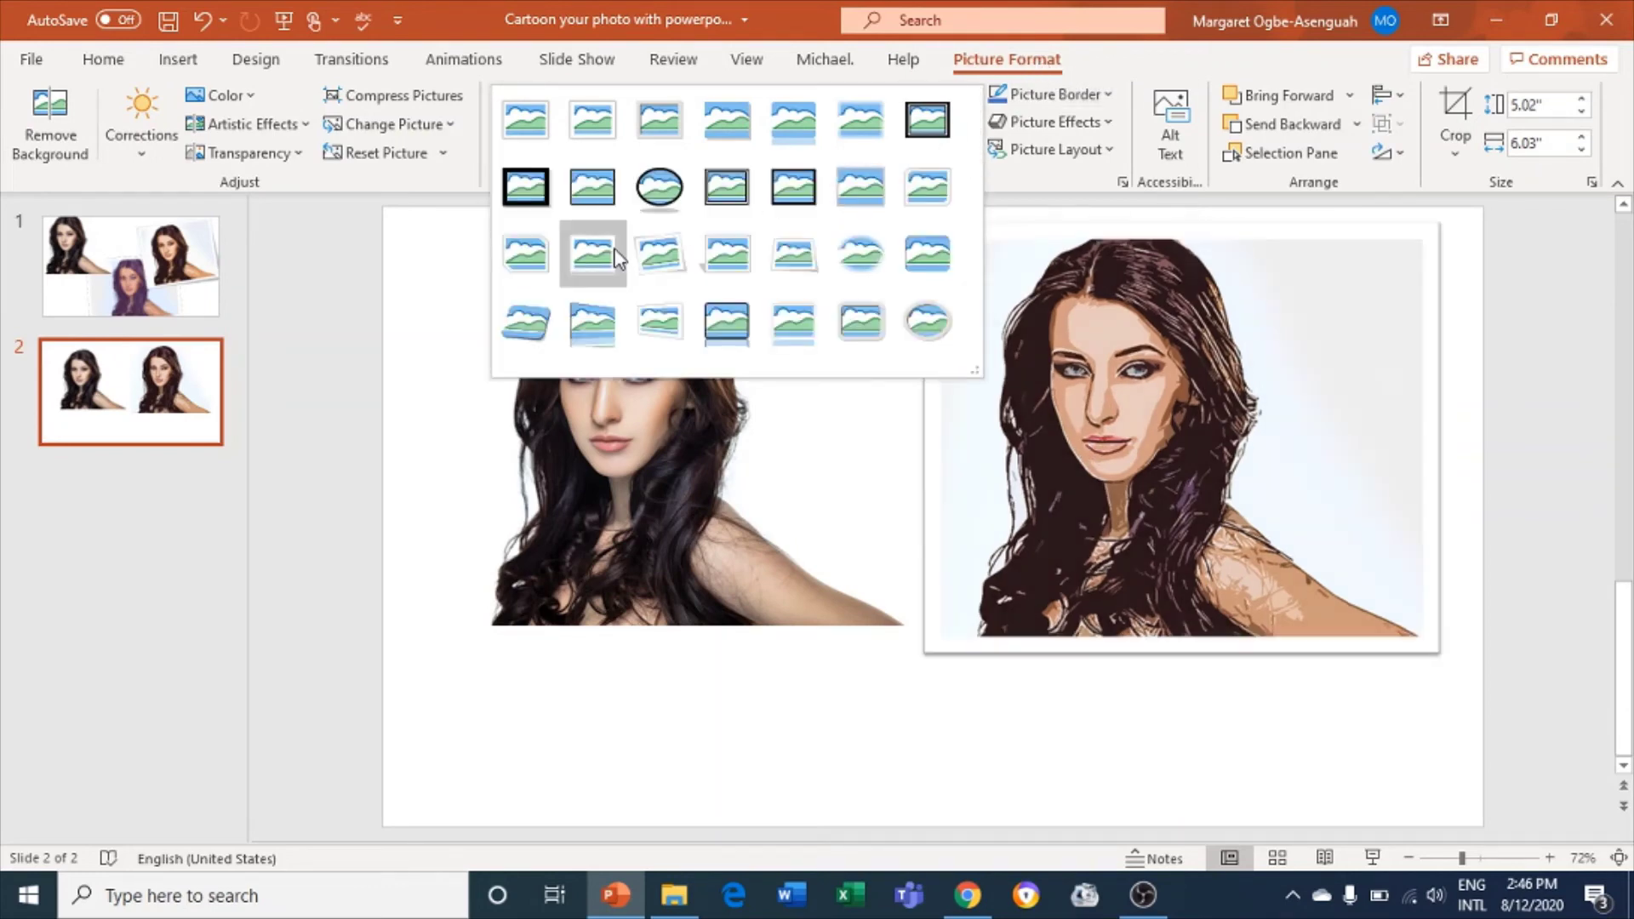
click(673, 248)
drag(1119, 363, 1092, 417)
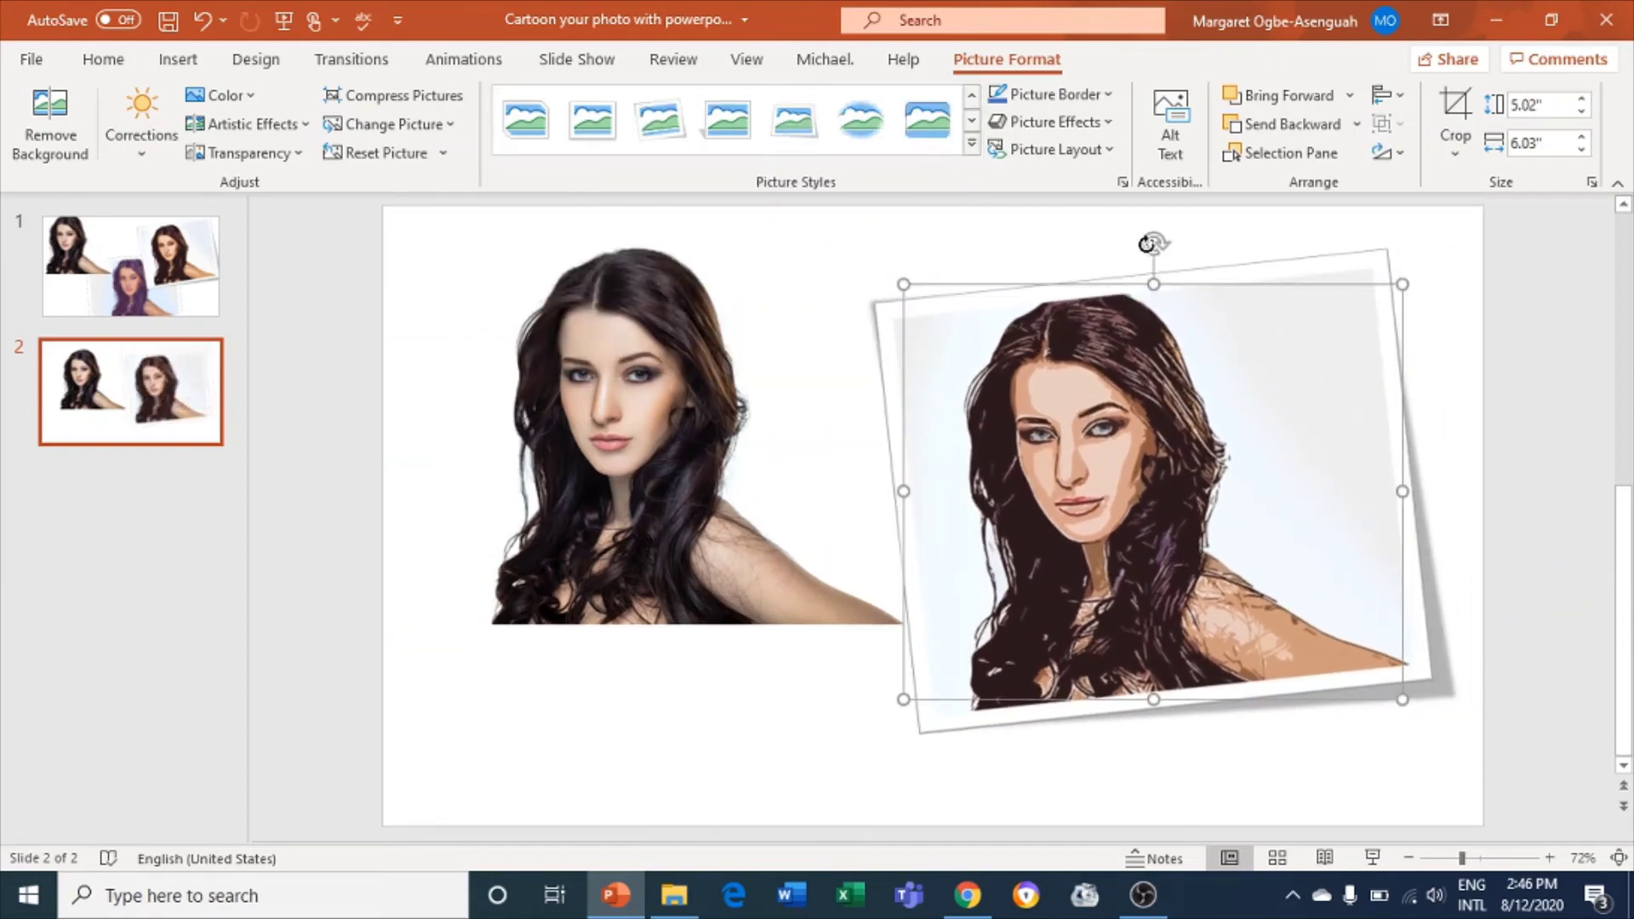
mouse_move(1134, 241)
mouse_down()
mouse_move(1030, 268)
mouse_move(1073, 222)
mouse_move(1160, 205)
mouse_move(1152, 241)
mouse_up()
drag(1098, 532, 1118, 522)
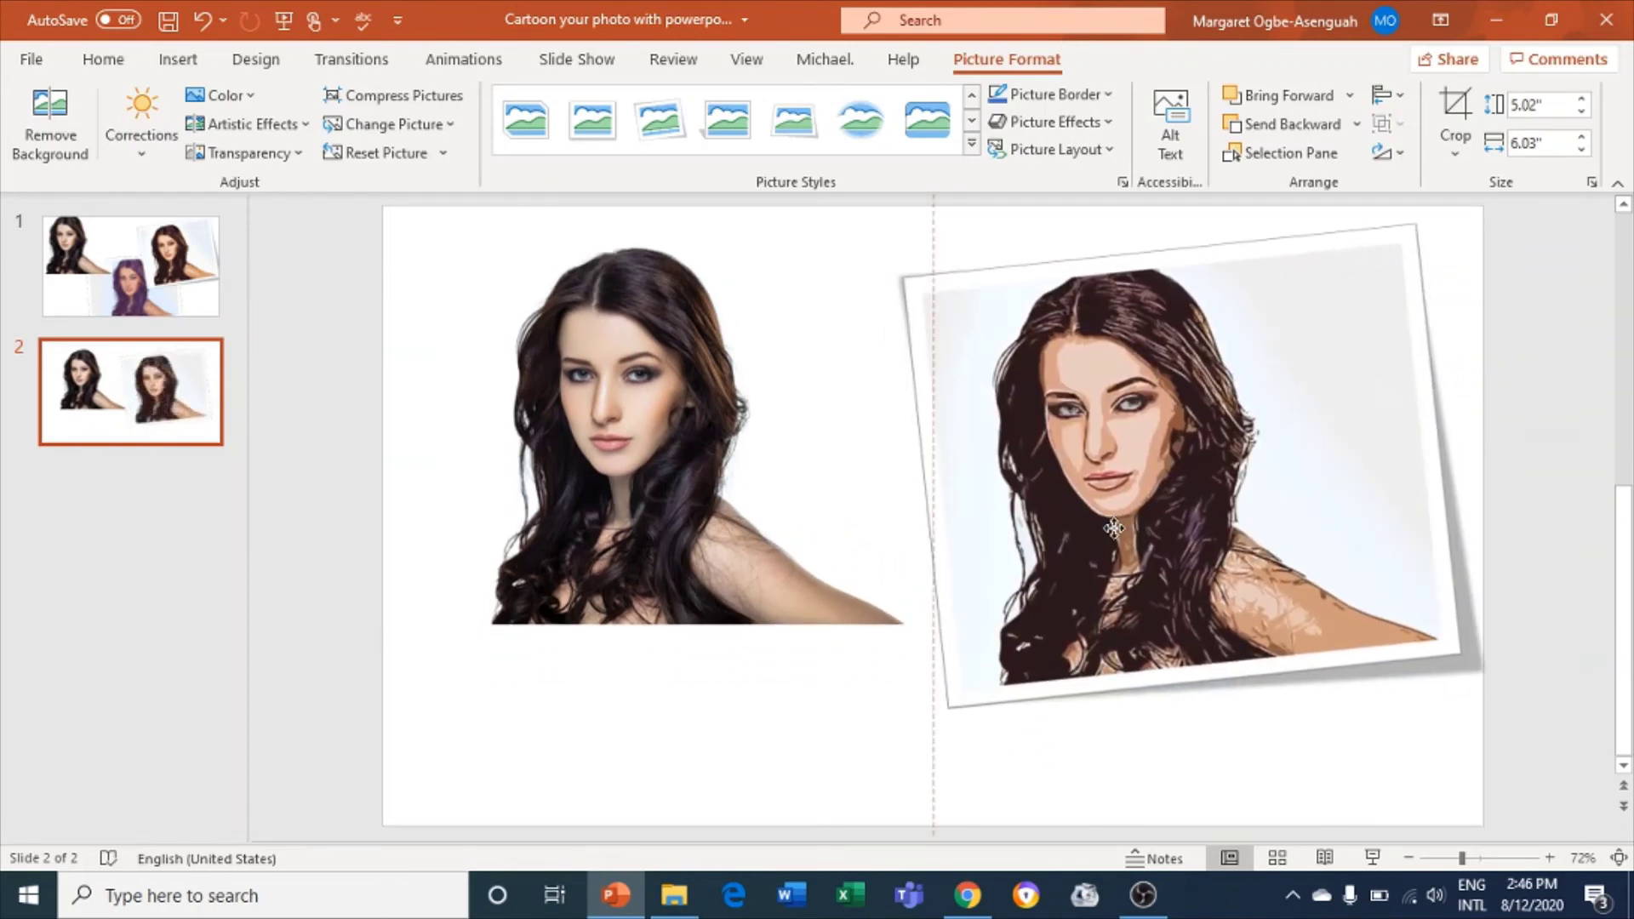
click(319, 482)
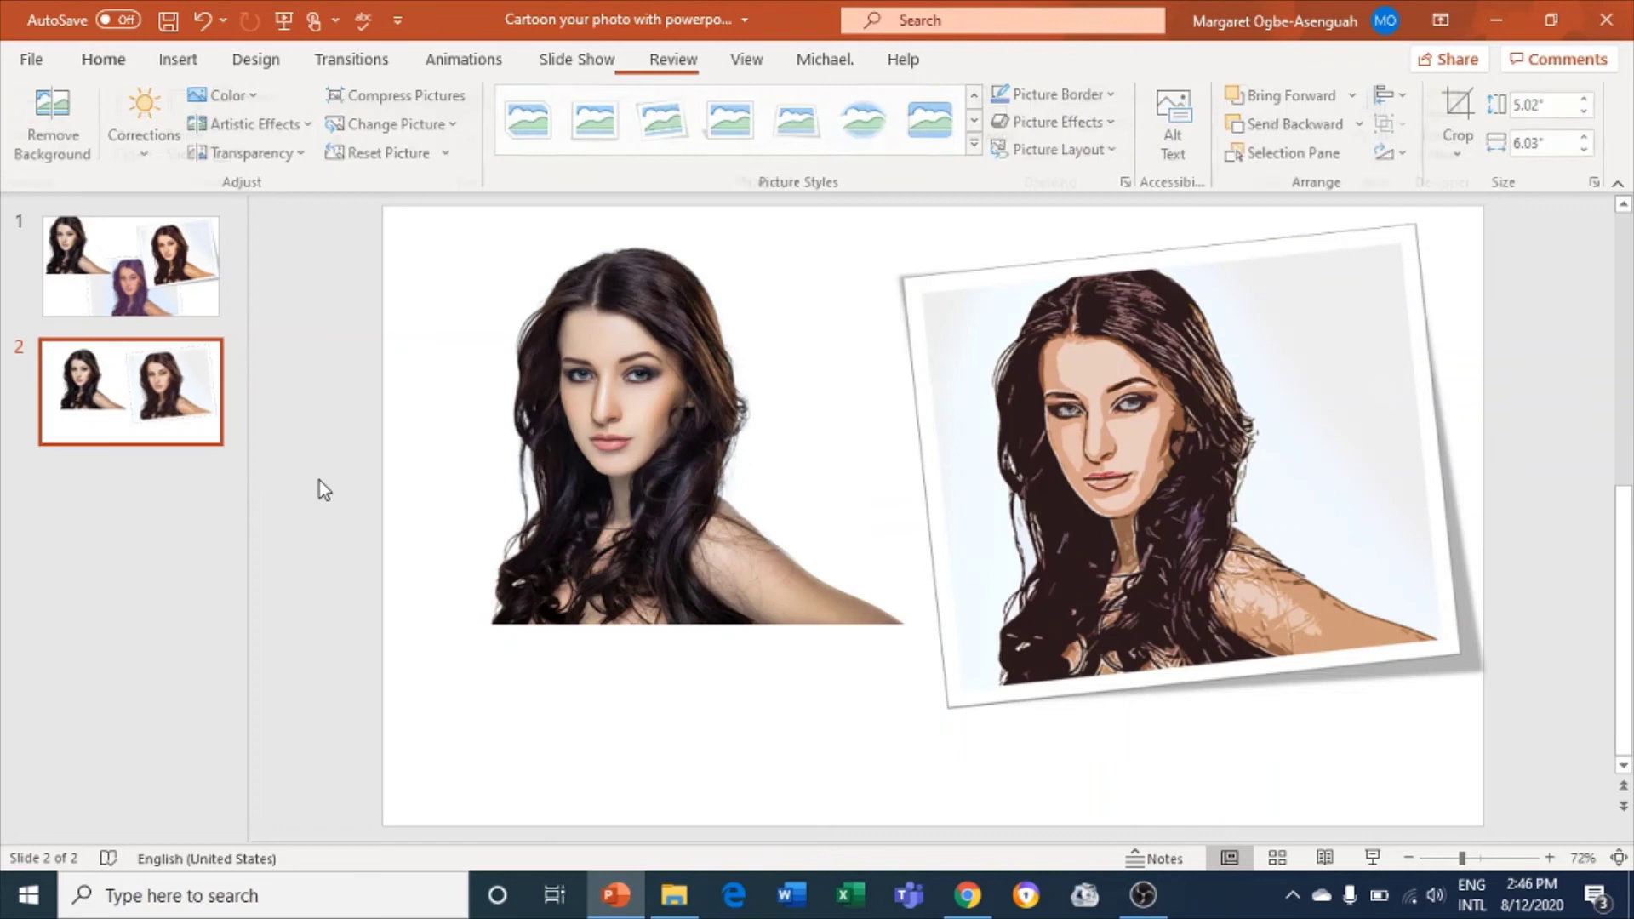